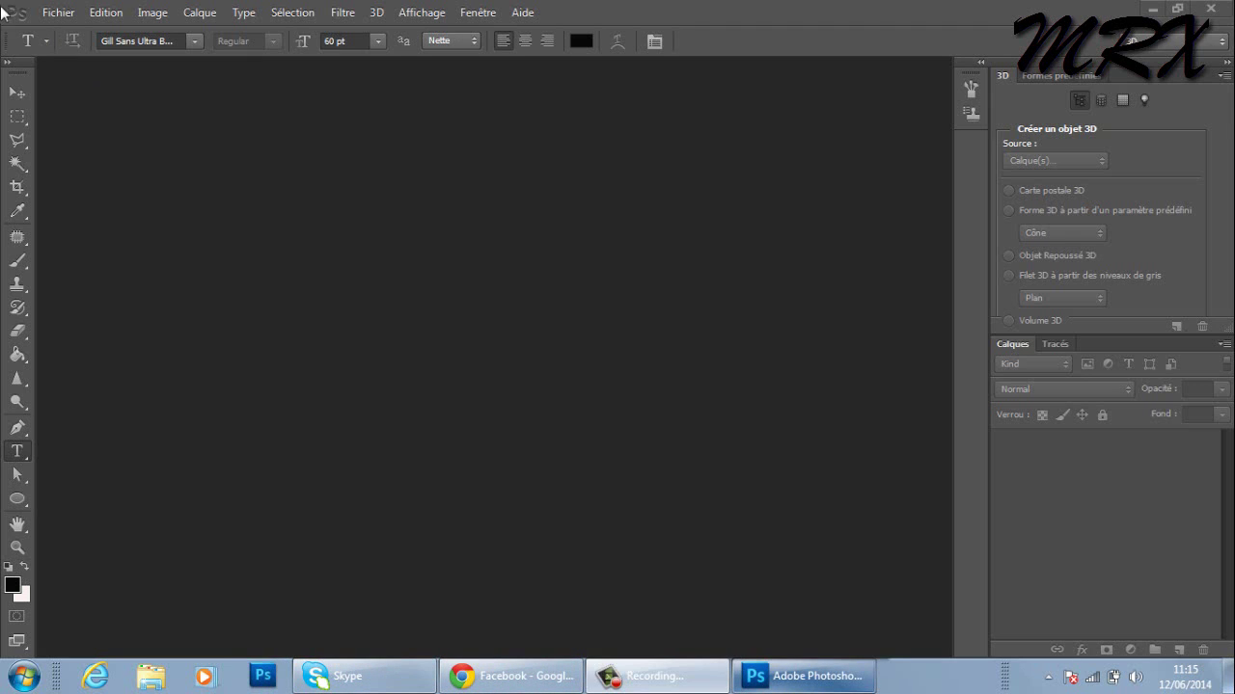
Create a new document from the Presse-papiers preset: 1366 × 768 px, 72 ppi, transparent.
left_click(54, 13)
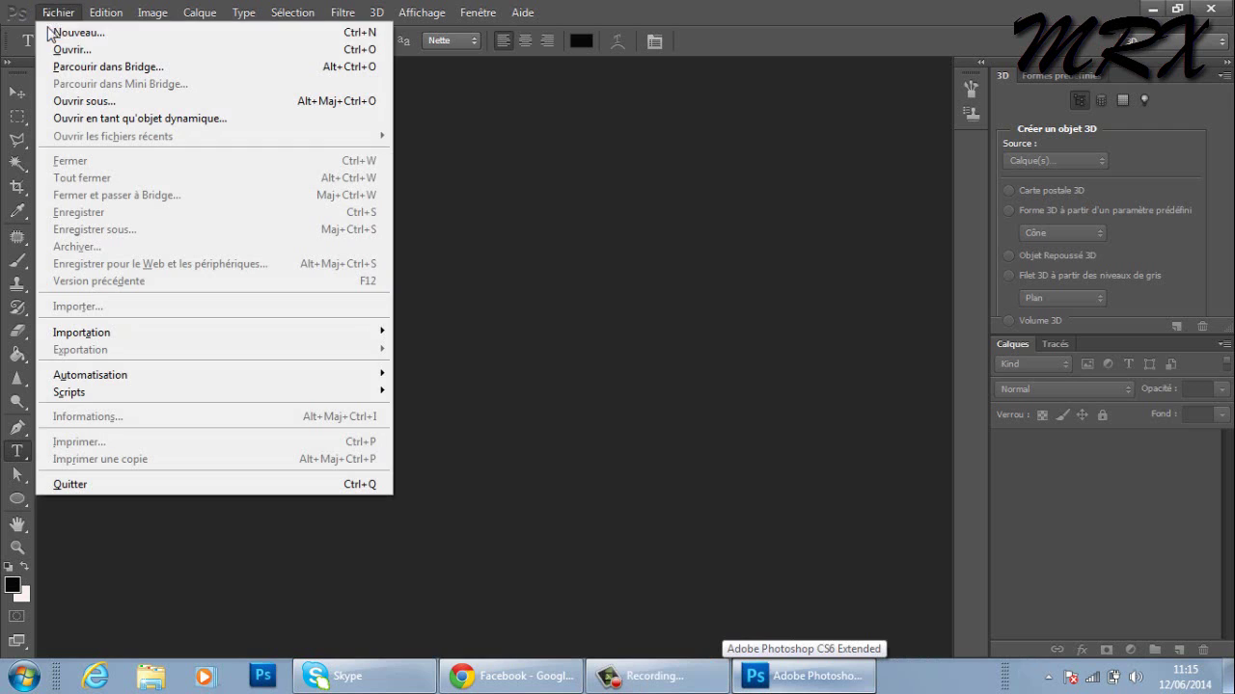
left_click(123, 34)
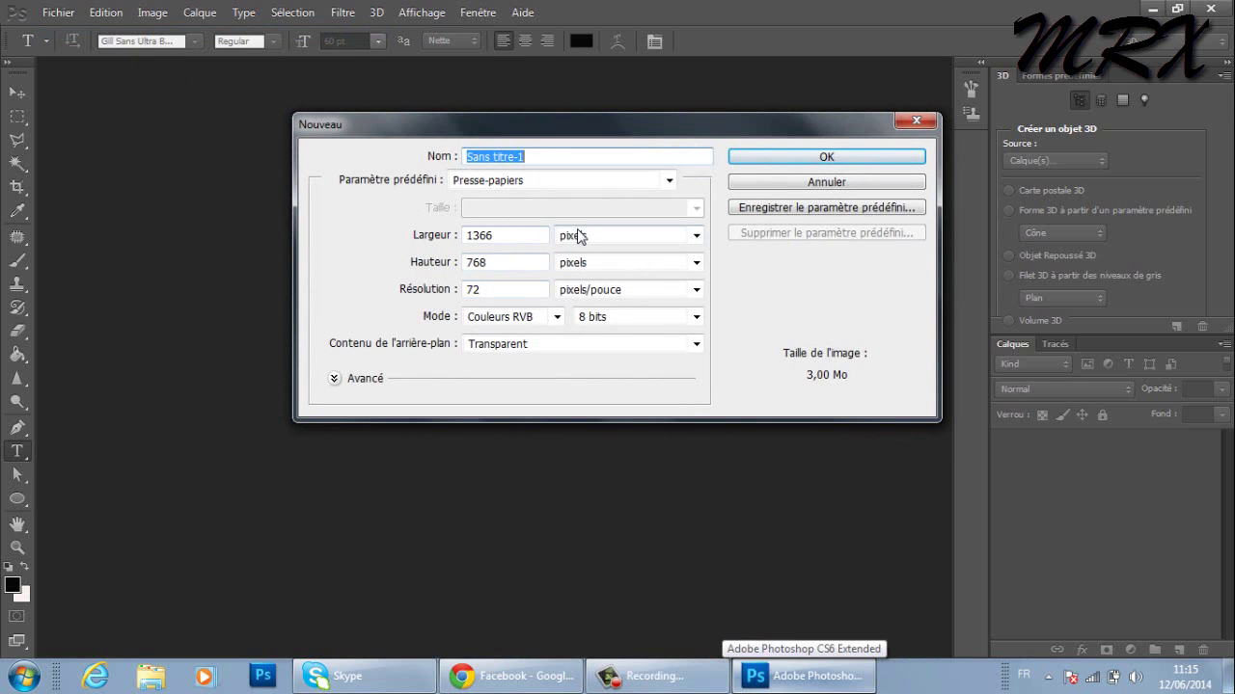
left_click(578, 236)
left_click(516, 169)
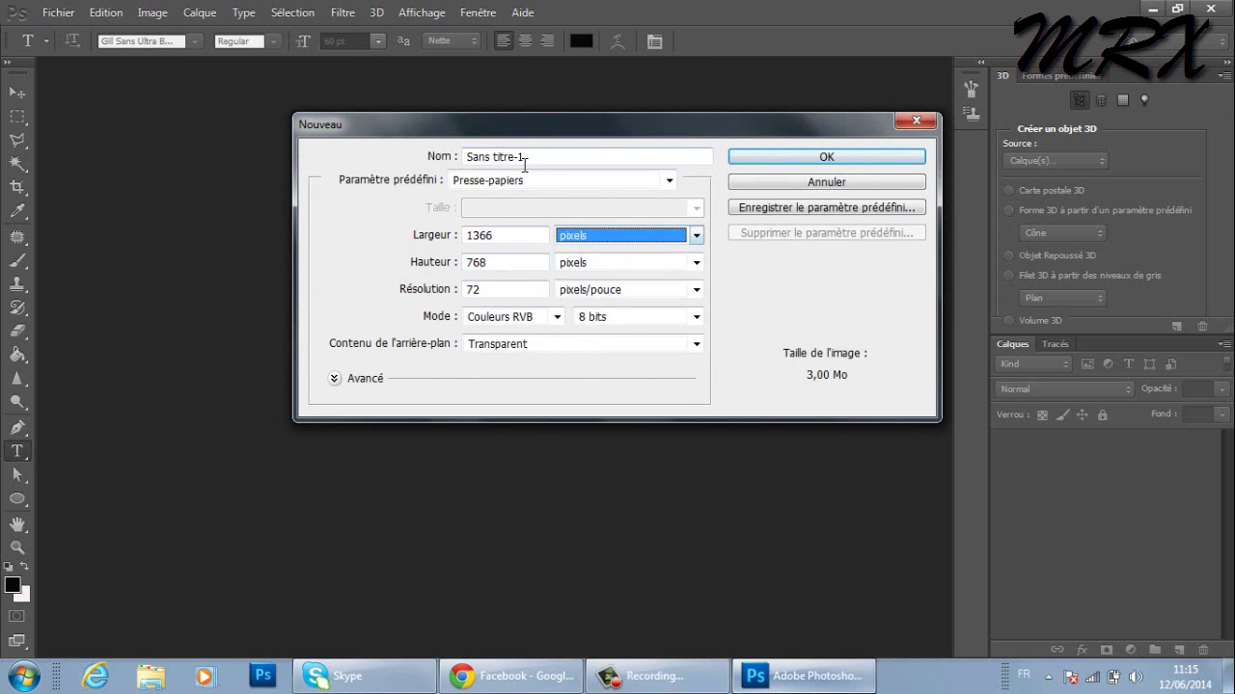
left_click(540, 181)
left_click(540, 179)
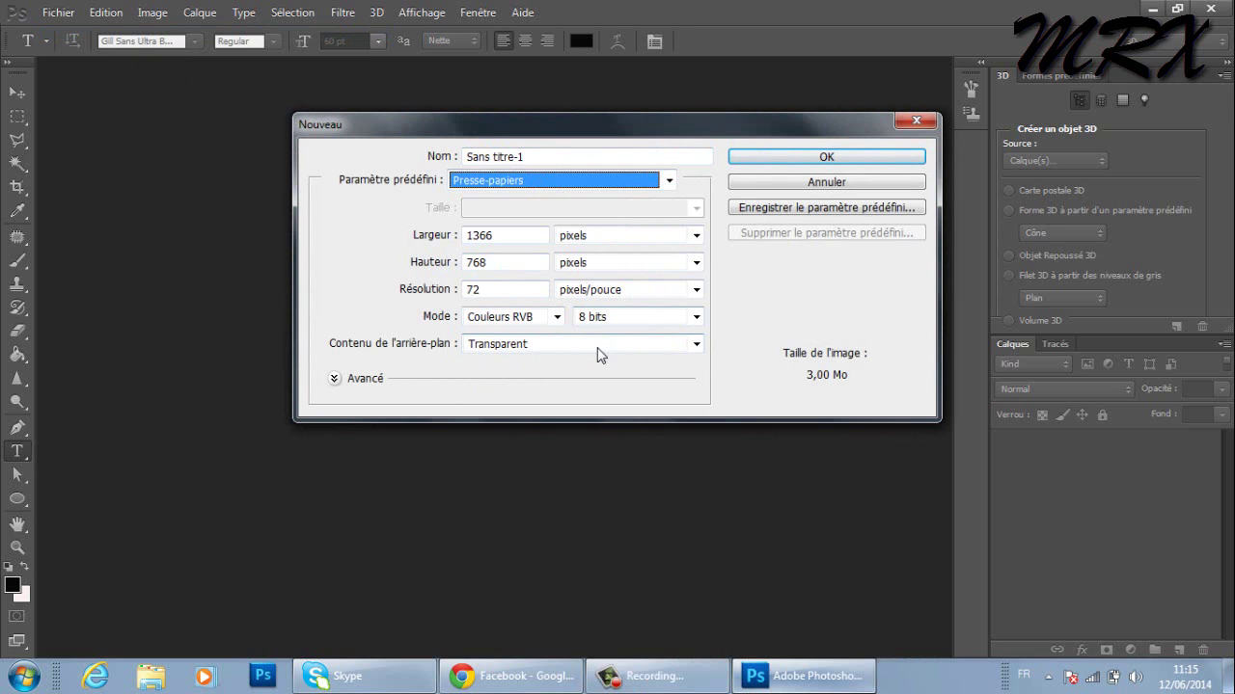
left_click(767, 162)
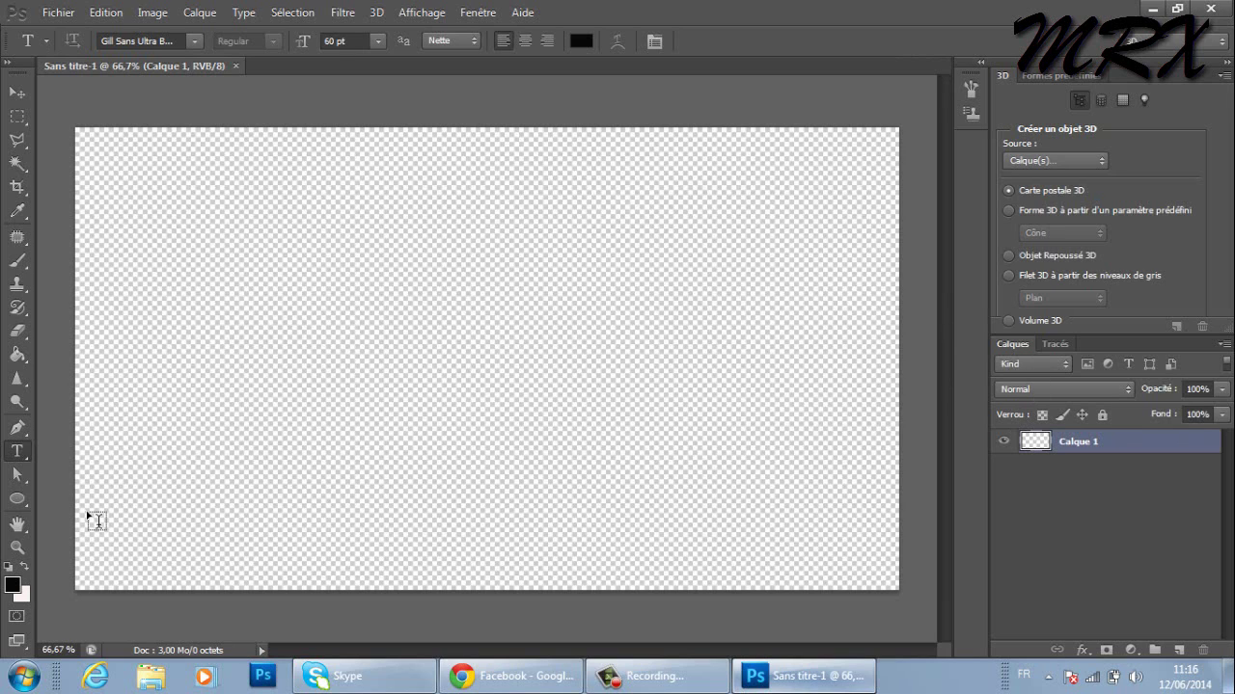
With the Ellipse tool, drag out a white ellipse about 823 × 564 px across the canvas.
left_click(18, 499)
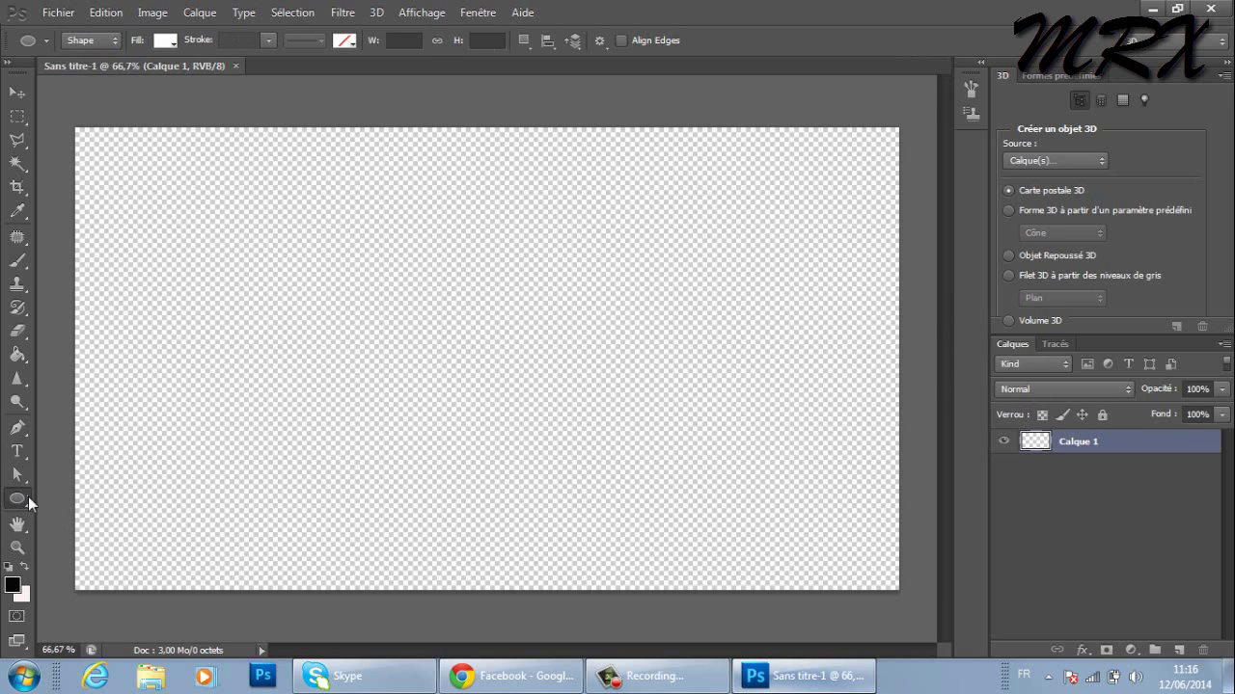
right_click(28, 498)
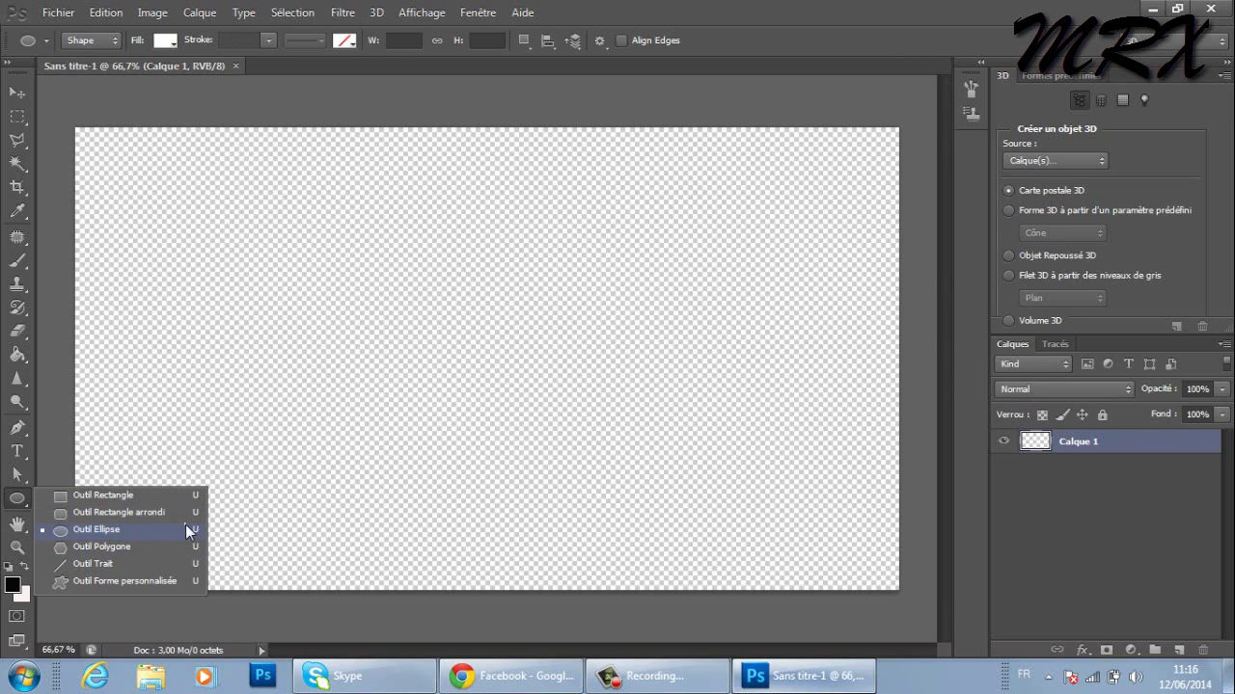
left_click(188, 528)
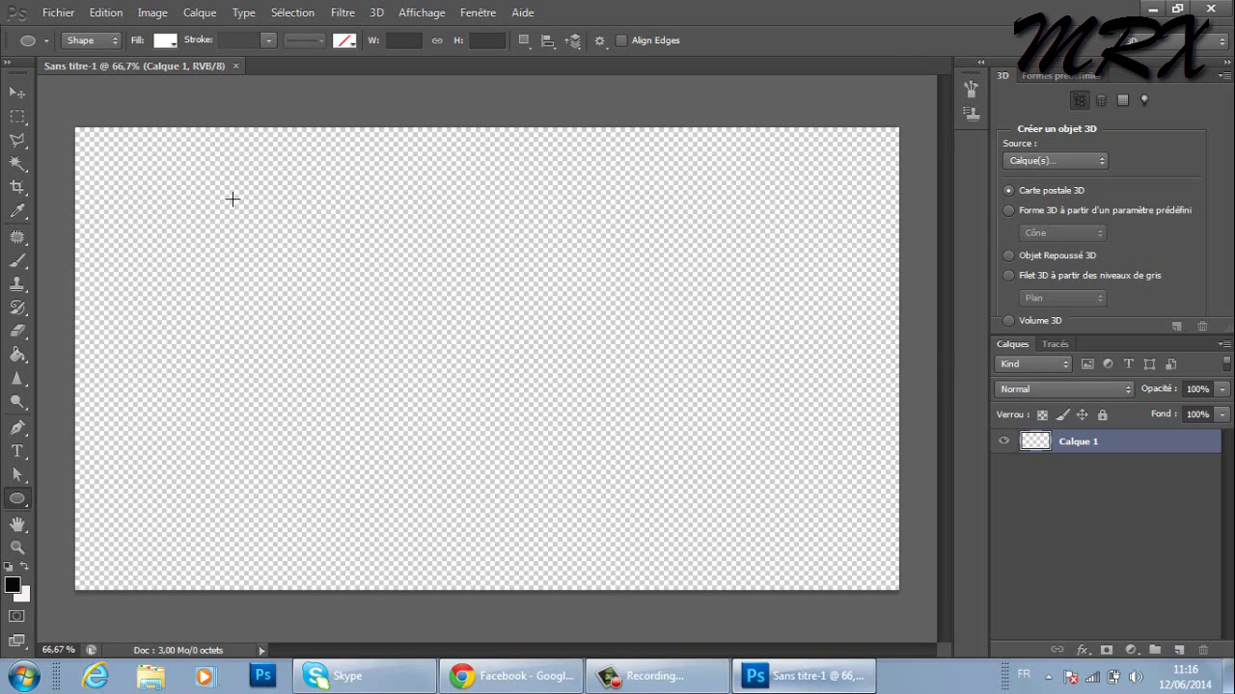
left_click_drag(232, 198, 721, 531)
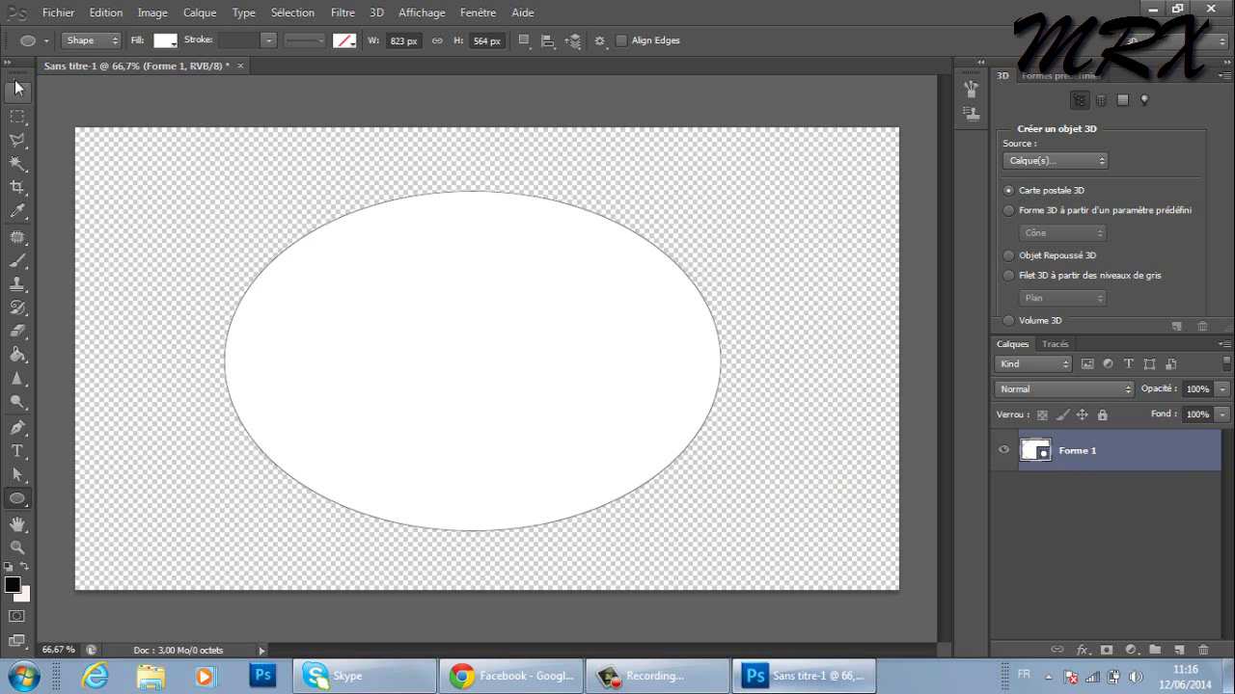
left_click(16, 92)
Nudge the ellipse slightly upward and set the foreground colour to #0d0d0d.
left_click_drag(419, 303, 417, 294)
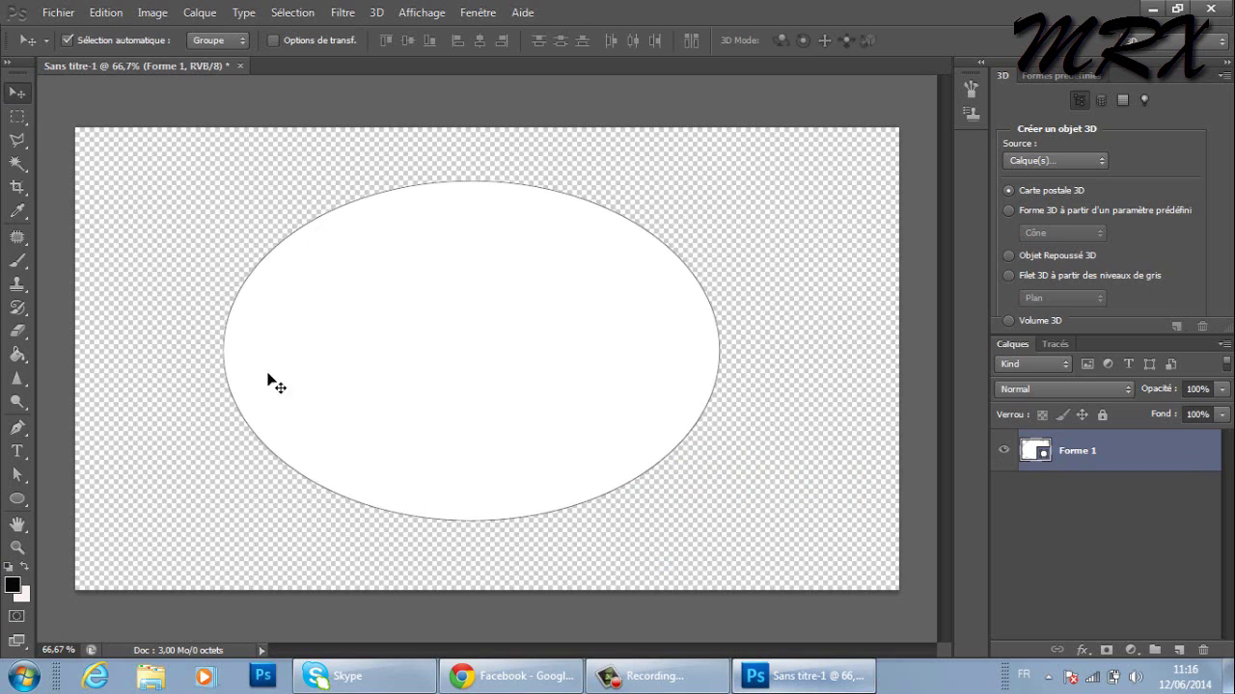
left_click(13, 586)
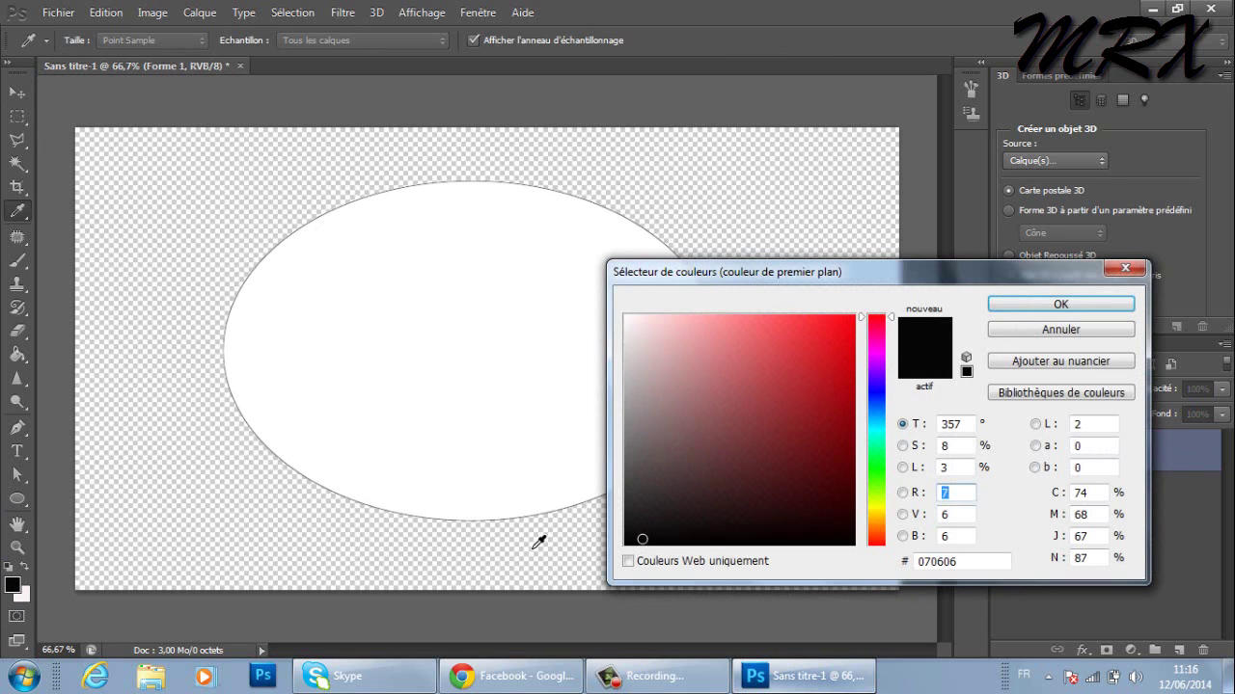
left_click(625, 533)
left_click(1060, 304)
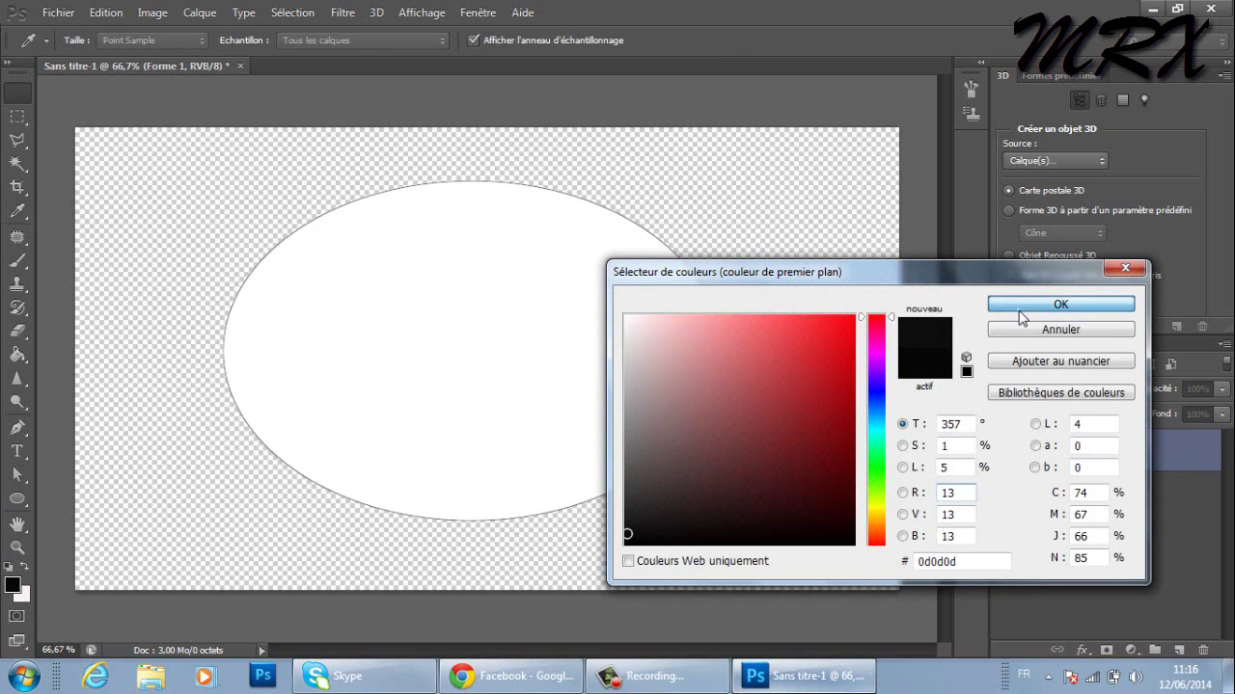
Paint-bucket fill the ellipse near-black, accepting rasterization of Forme 1.
left_click(14, 354)
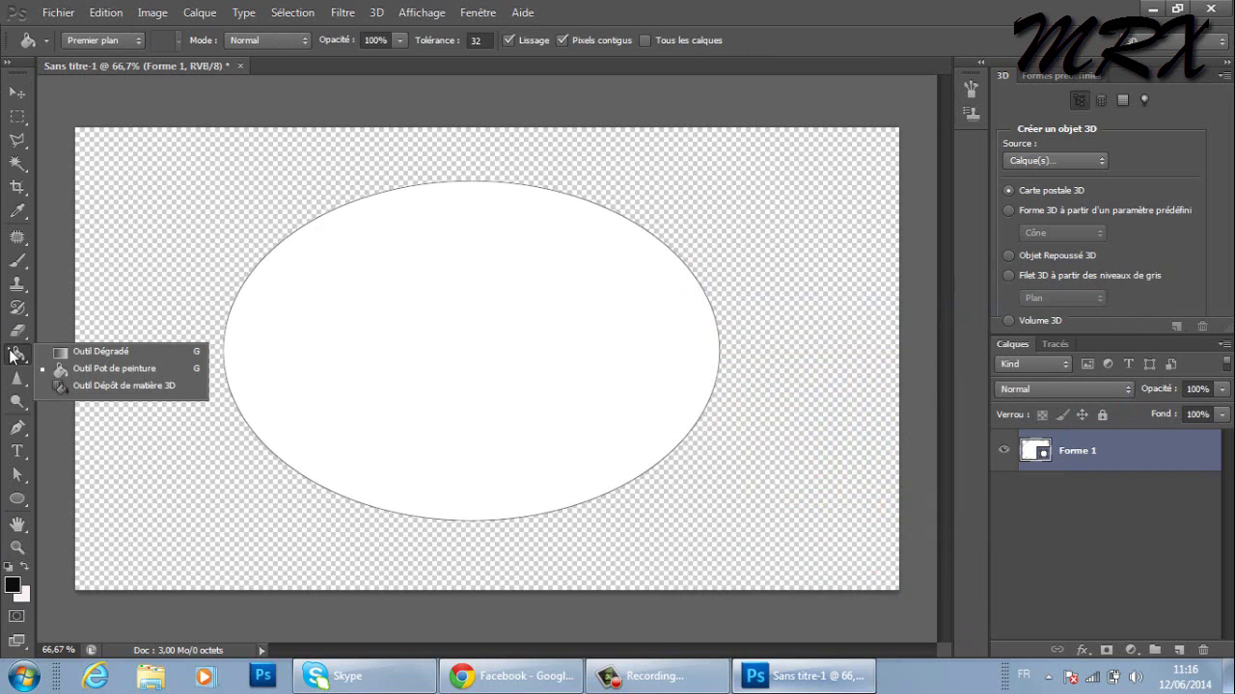
left_click(363, 324)
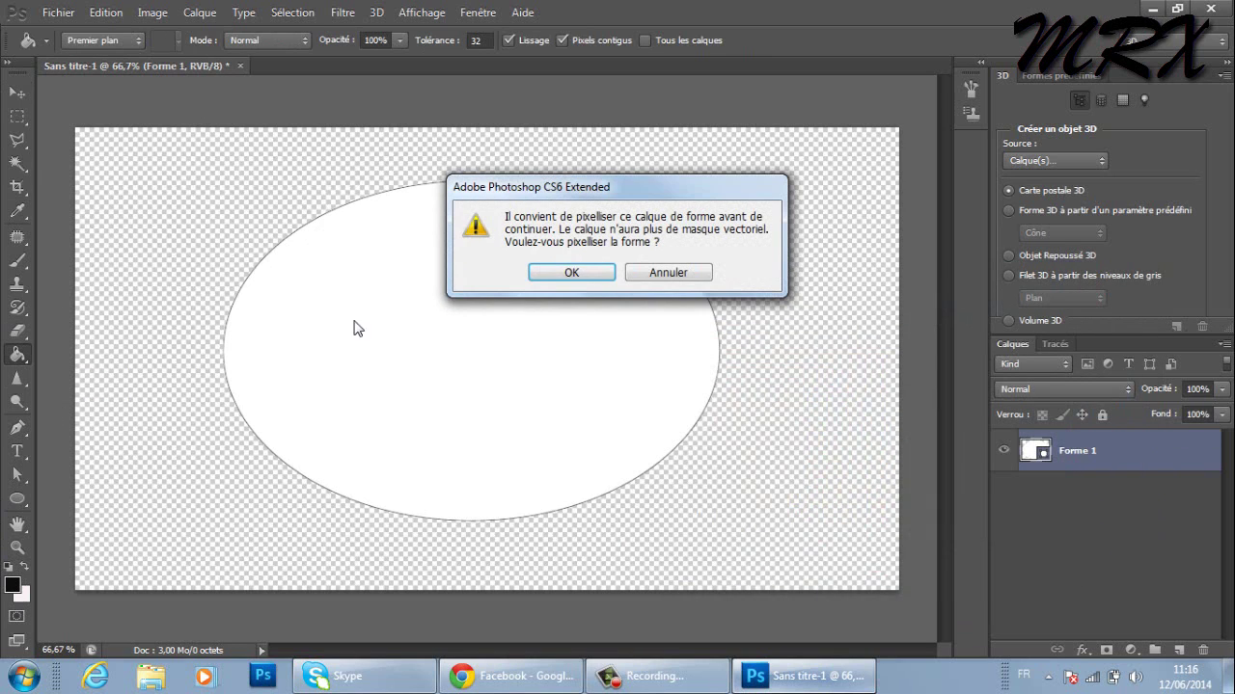
left_click(572, 271)
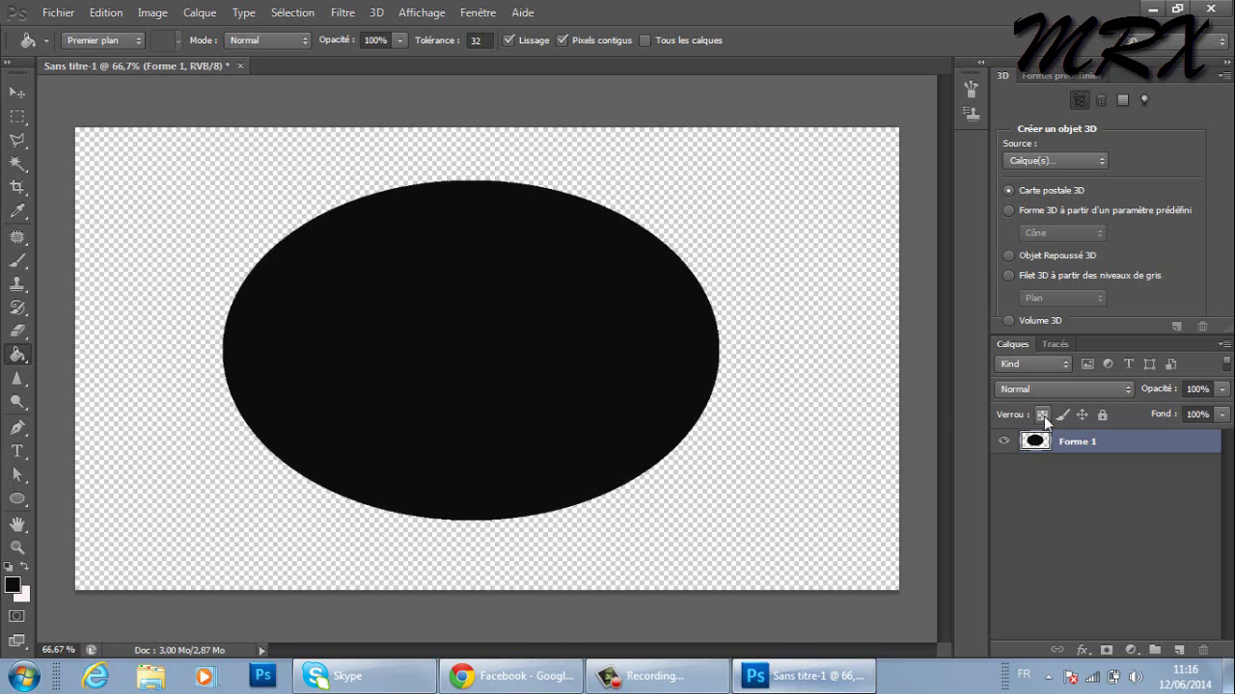
left_click(20, 92)
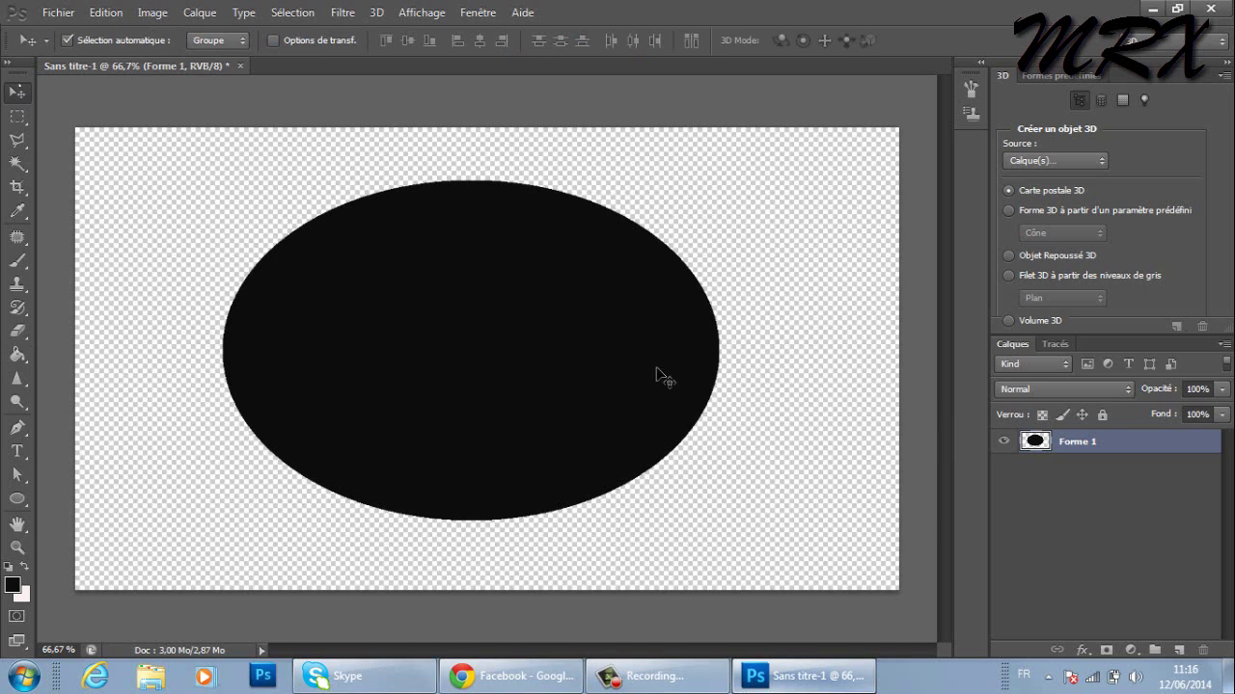
Enable Lueur interne on Forme 1 with Normal blend mode and about 9% choke.
right_click(1185, 455)
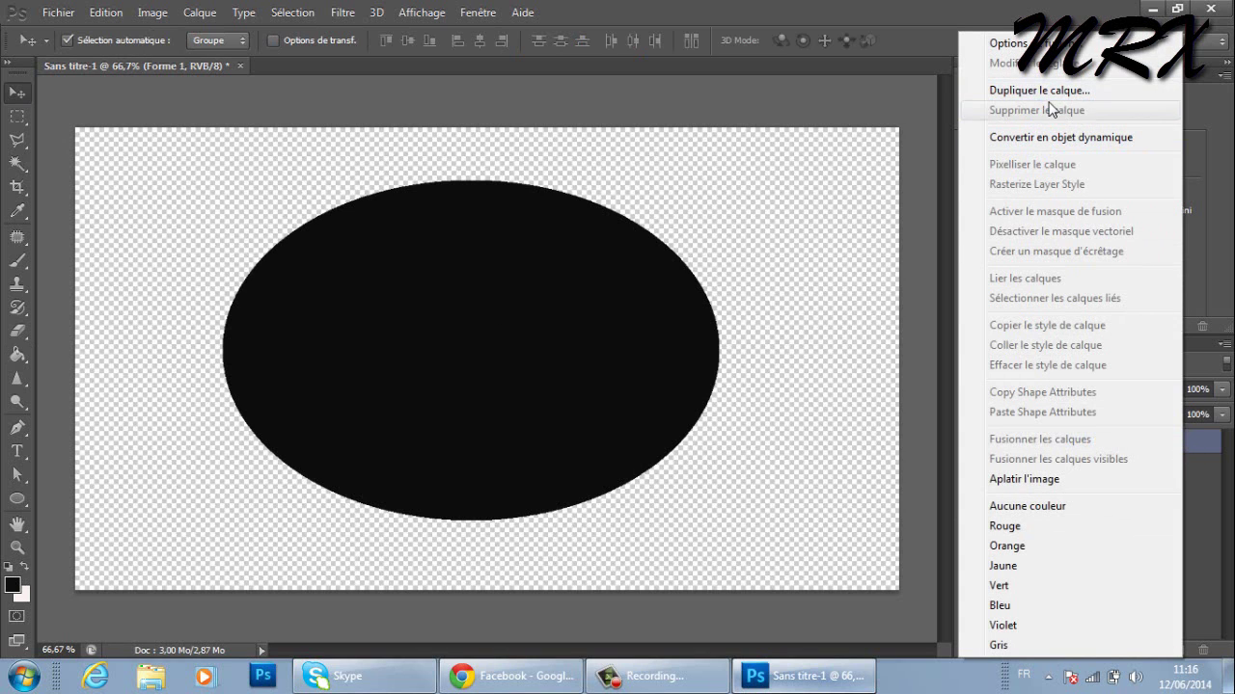
left_click(1008, 44)
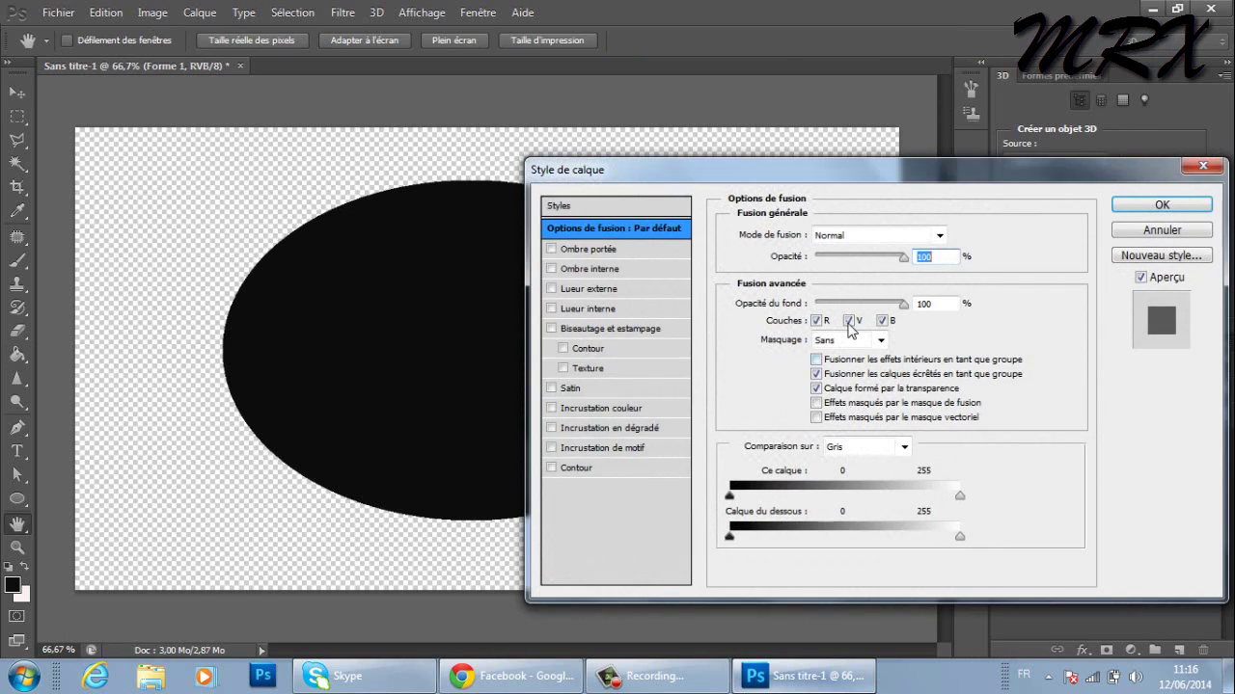
left_click(634, 310)
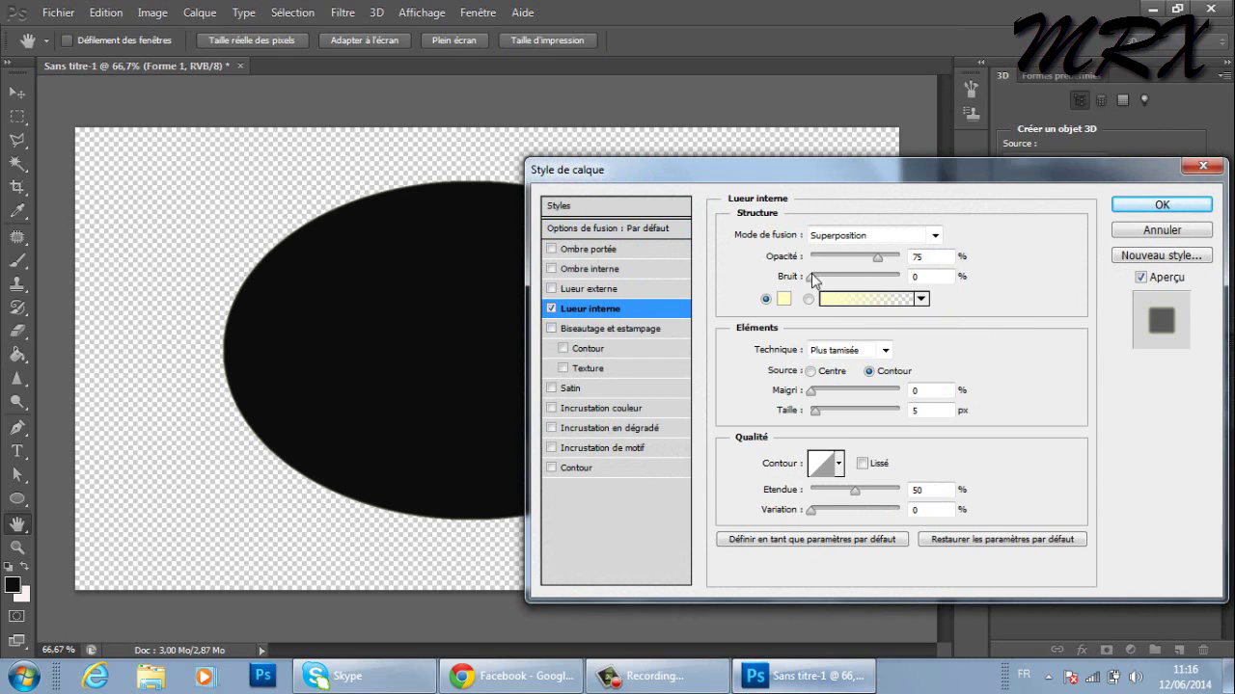
left_click(873, 235)
left_click(824, 9)
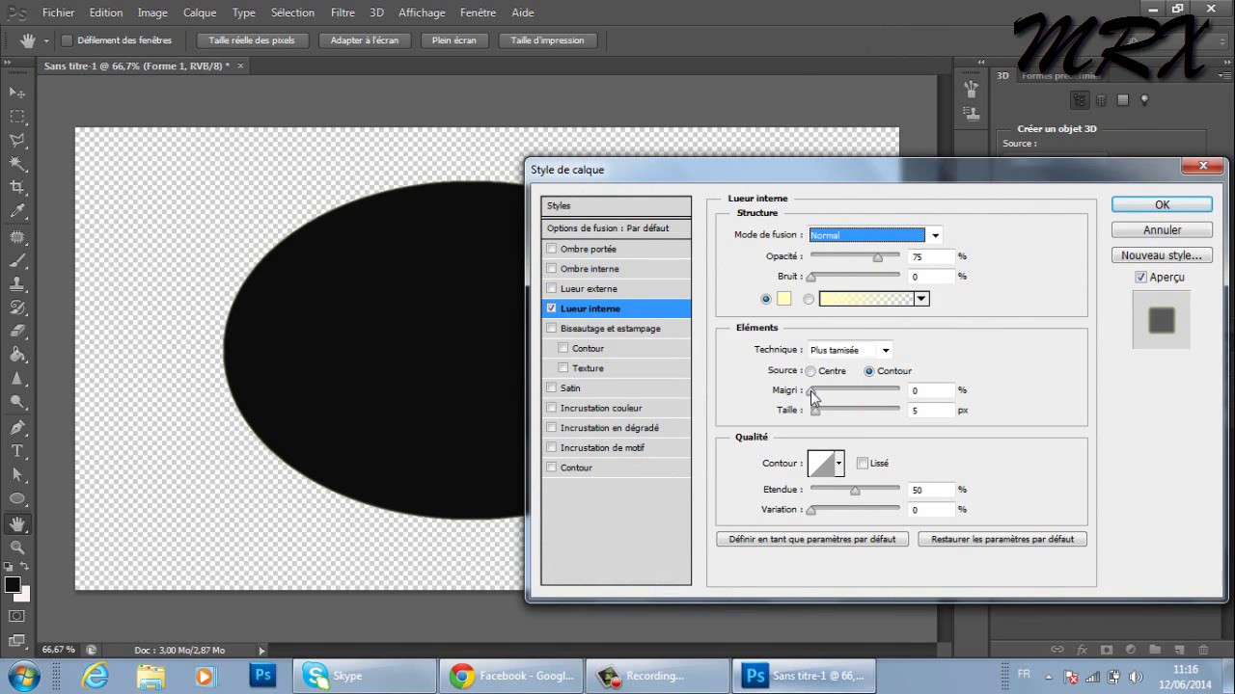
left_click_drag(810, 391, 819, 391)
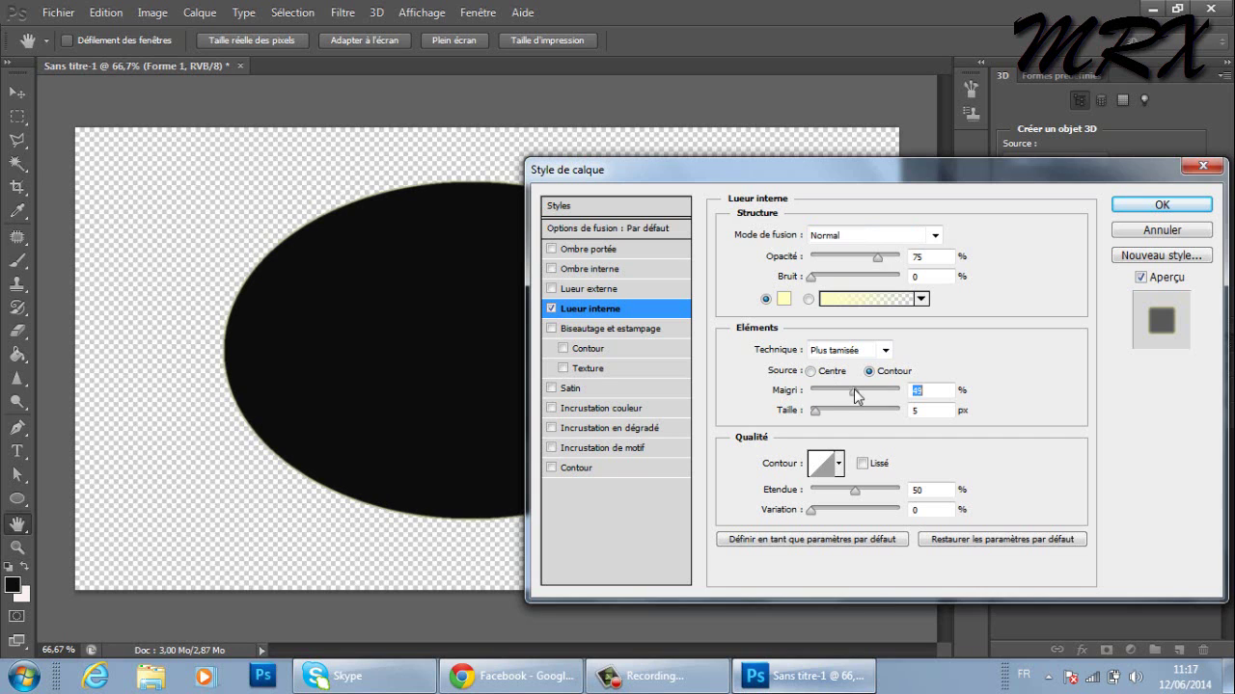
Make the inner glow yellow, 84 px wide with 16% noise, and enable Lueur externe.
left_click(783, 300)
left_click(799, 328)
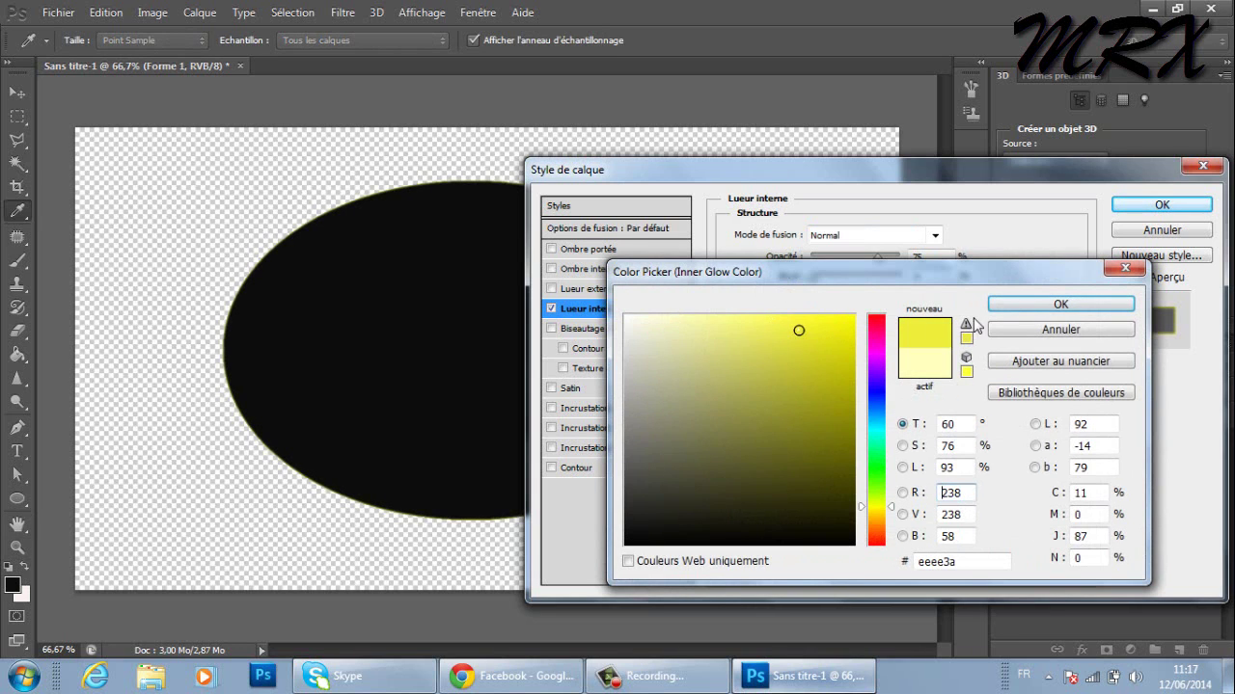
left_click(1003, 304)
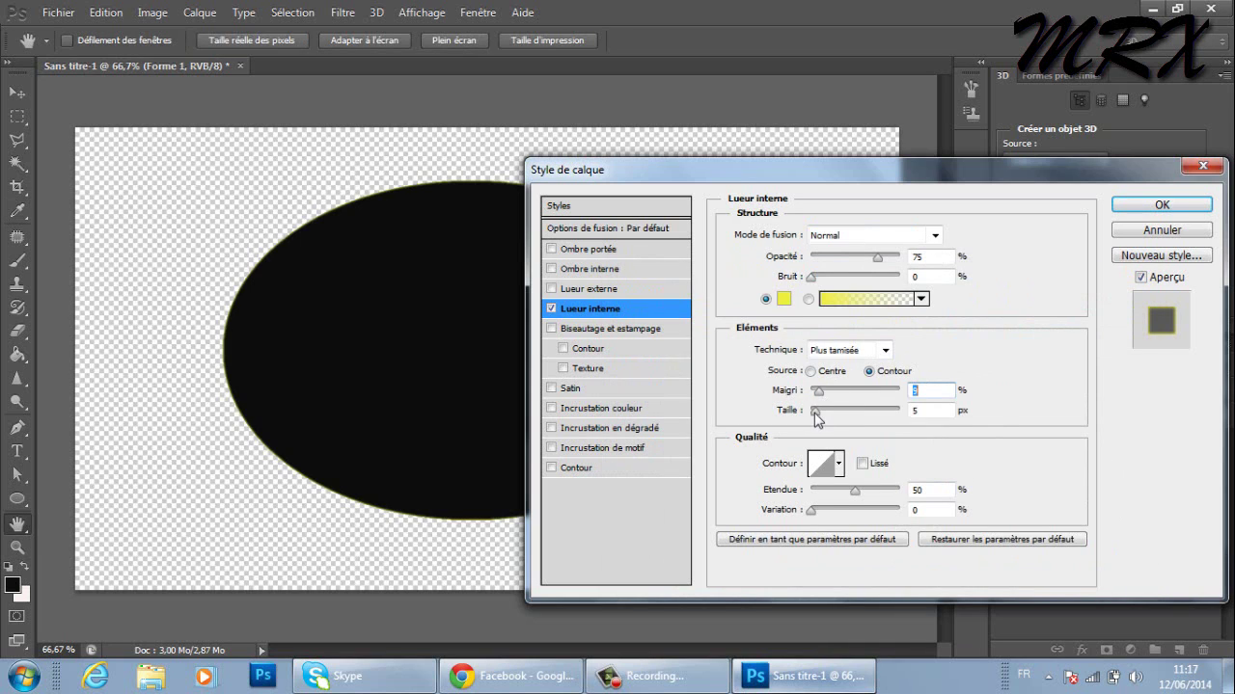
mouse_move(814, 412)
left_mouse_down()
mouse_move(859, 409)
mouse_move(843, 410)
left_mouse_up()
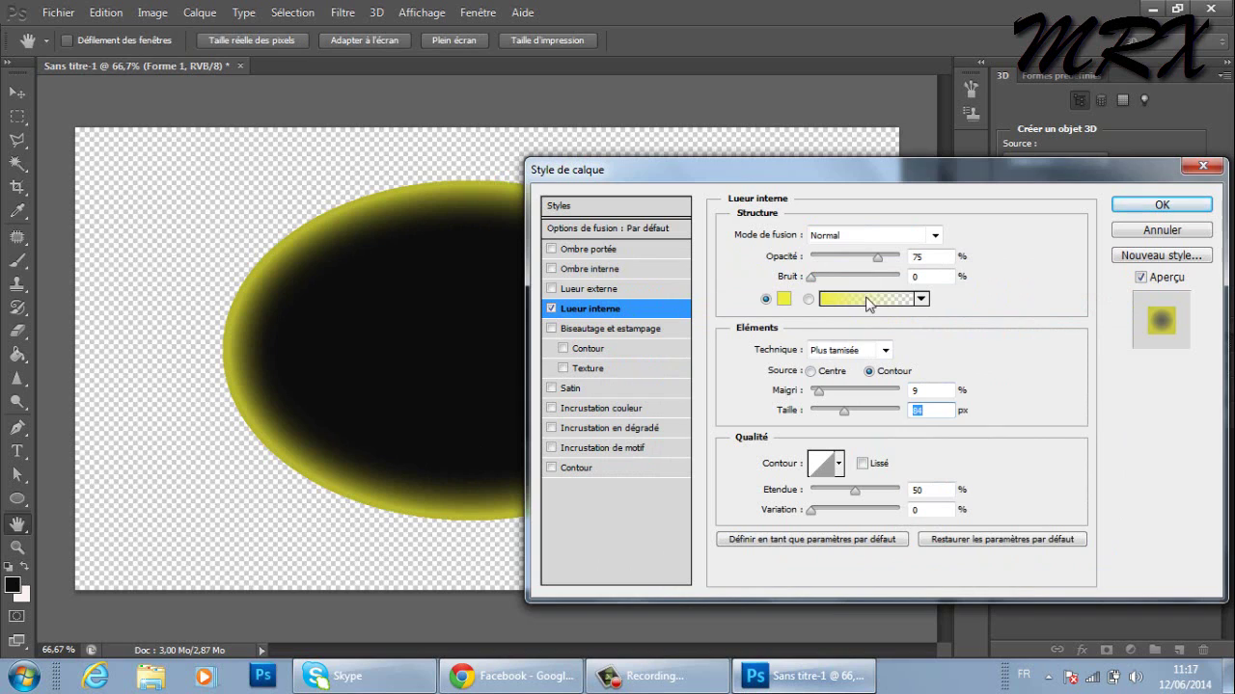
left_click_drag(811, 278, 825, 280)
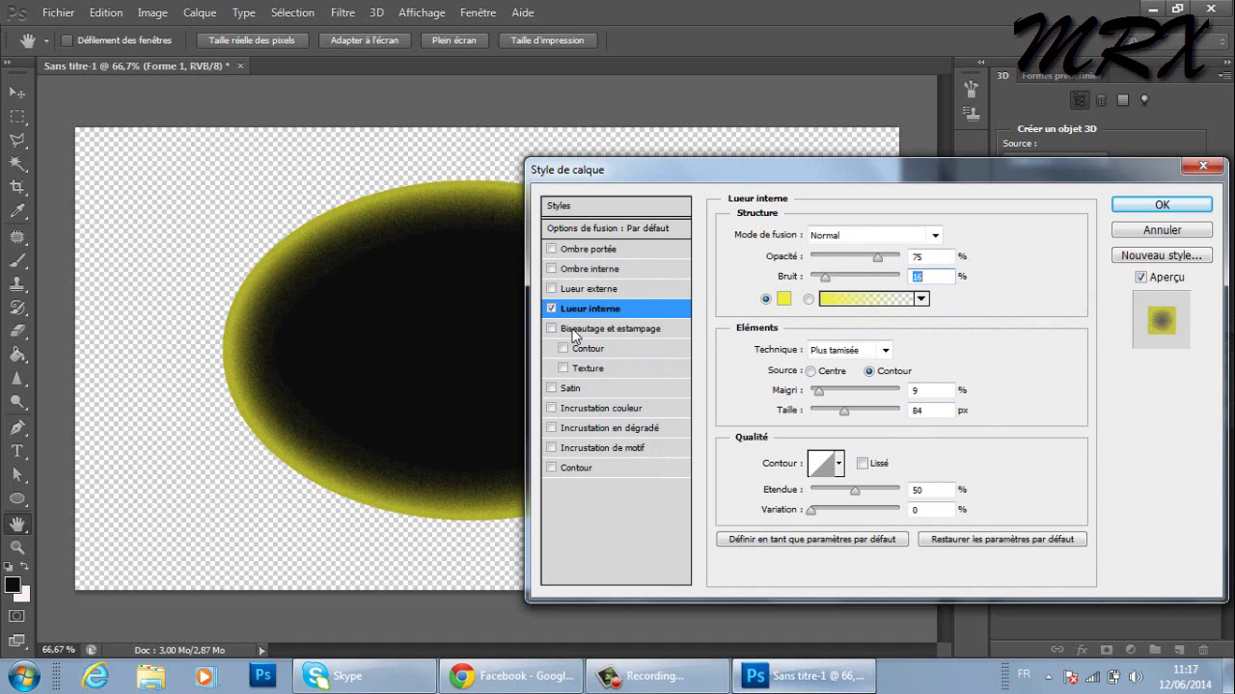
left_click(641, 288)
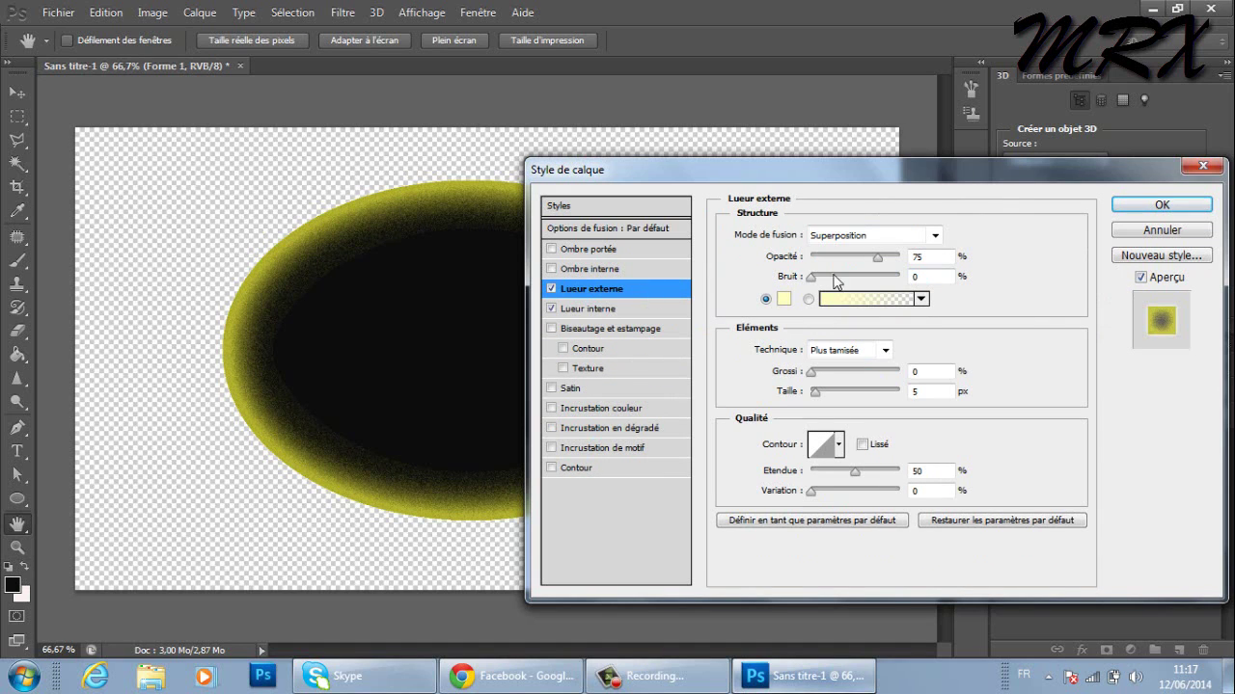
Set the outer glow to Normal, about 15% opacity, and noise 40, and adjust its spread.
left_click(873, 239)
left_click(861, 8)
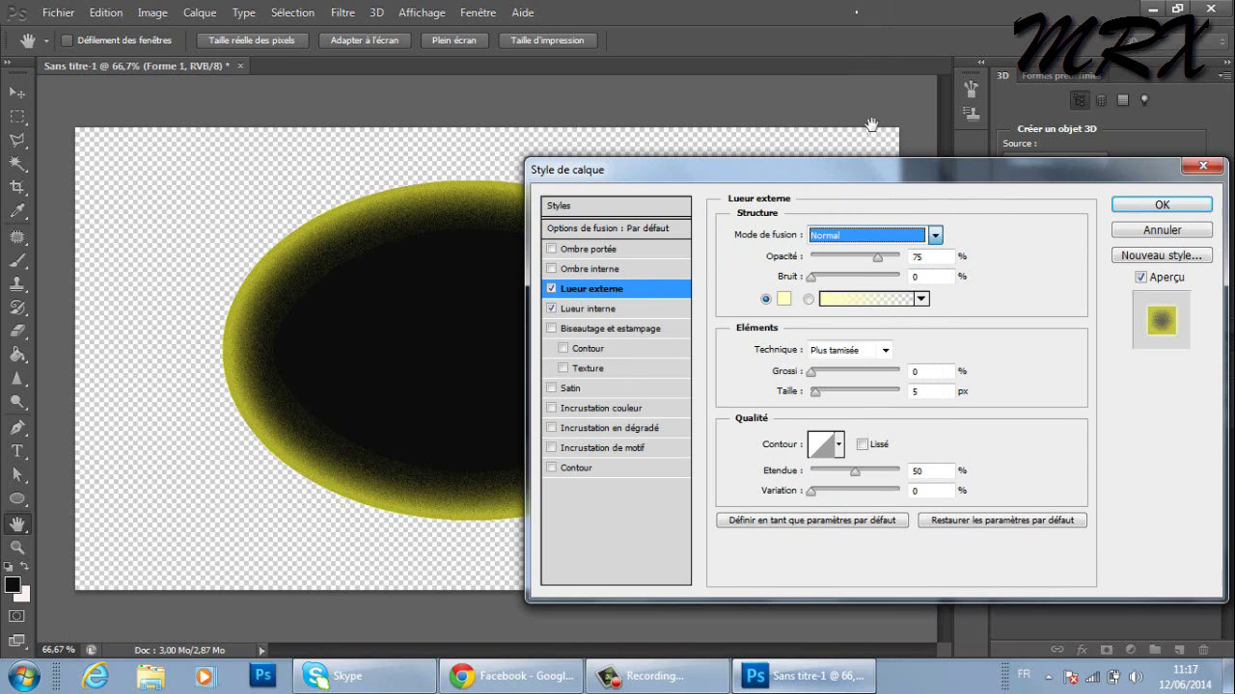
left_click_drag(878, 257, 827, 259)
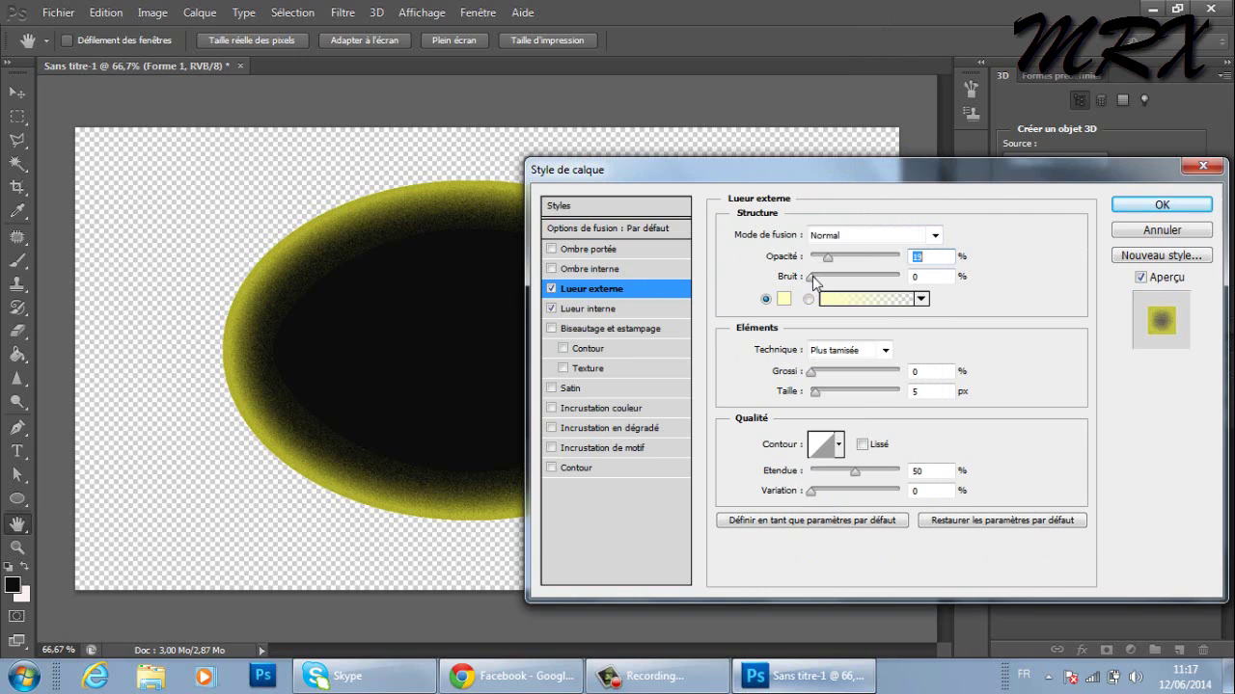
left_click_drag(813, 278, 846, 279)
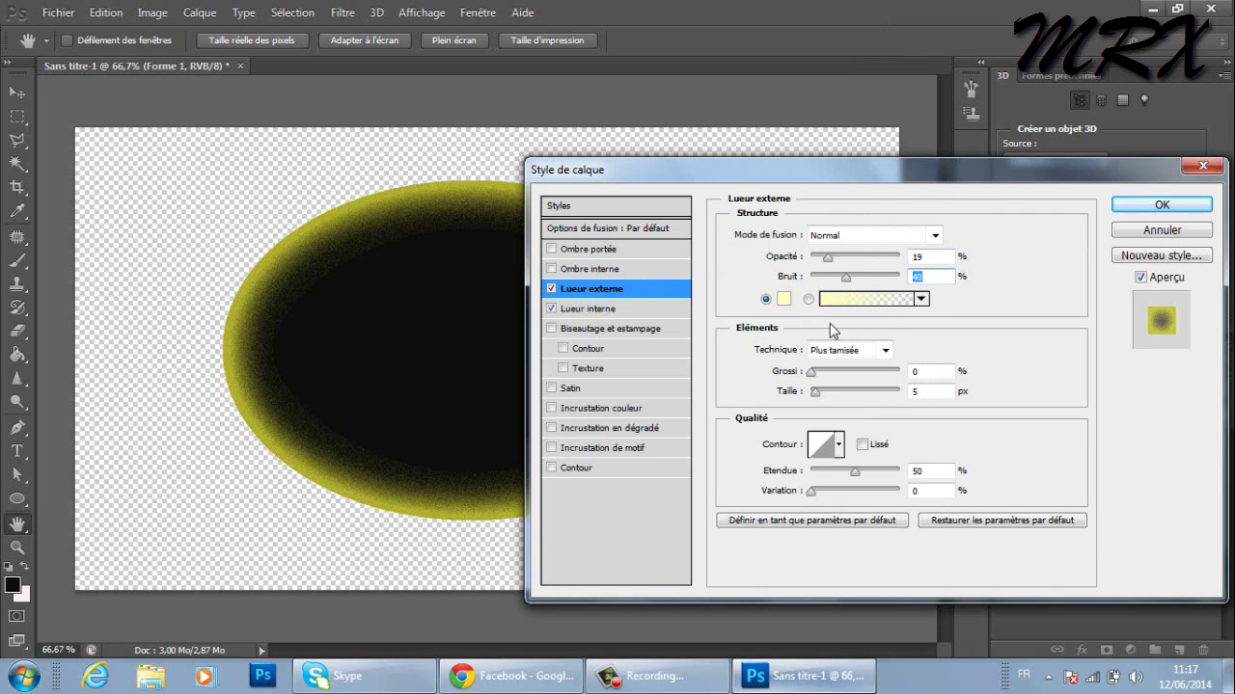
left_click(818, 374)
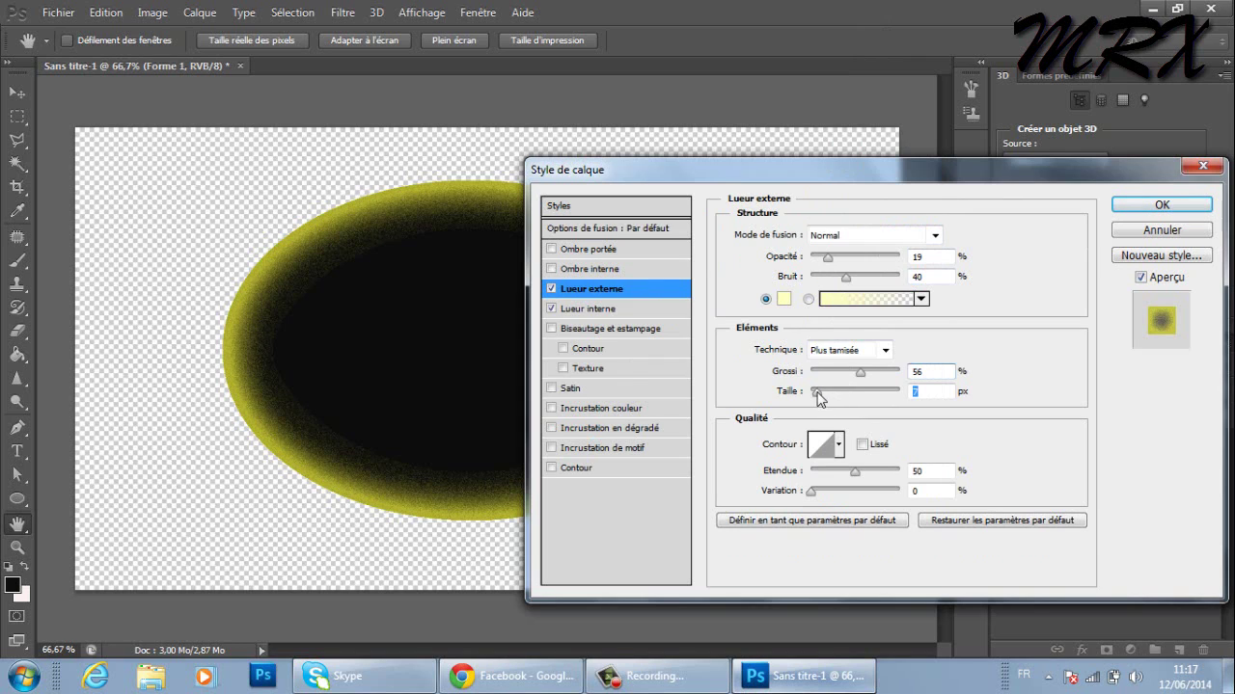
Set the inner glow choke to about 23% with 0 noise and apply the styles.
left_click(646, 309)
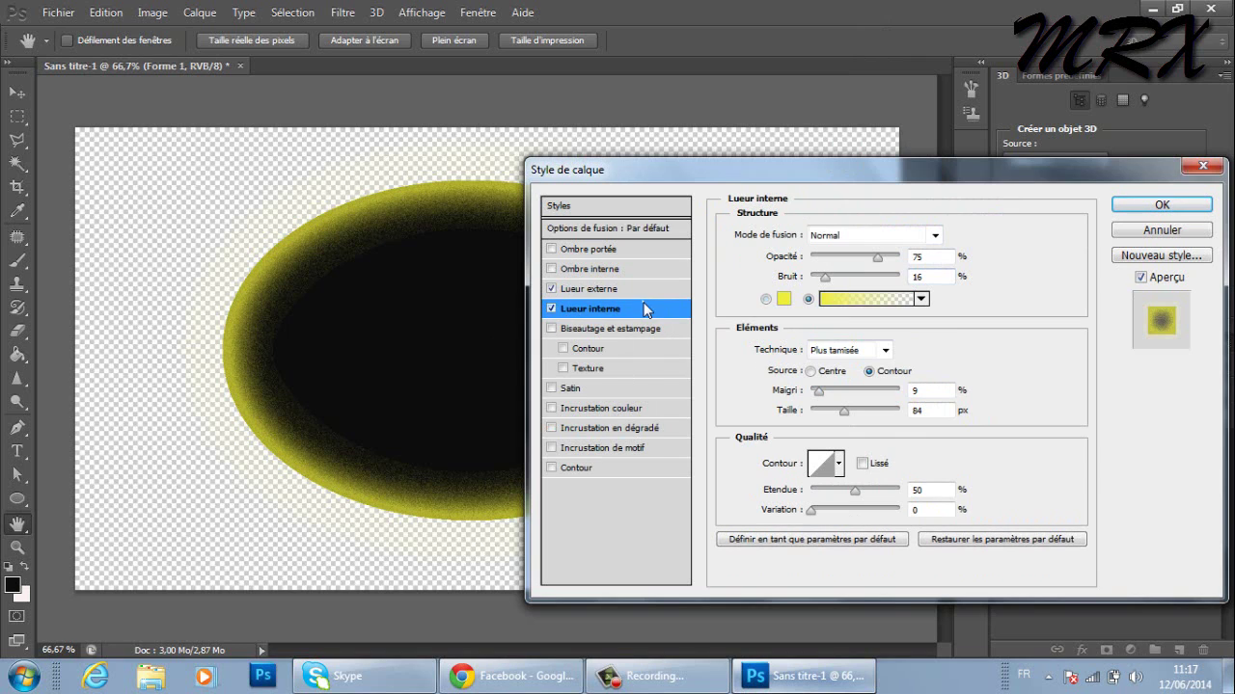
left_click(817, 395)
left_click_drag(818, 396, 832, 396)
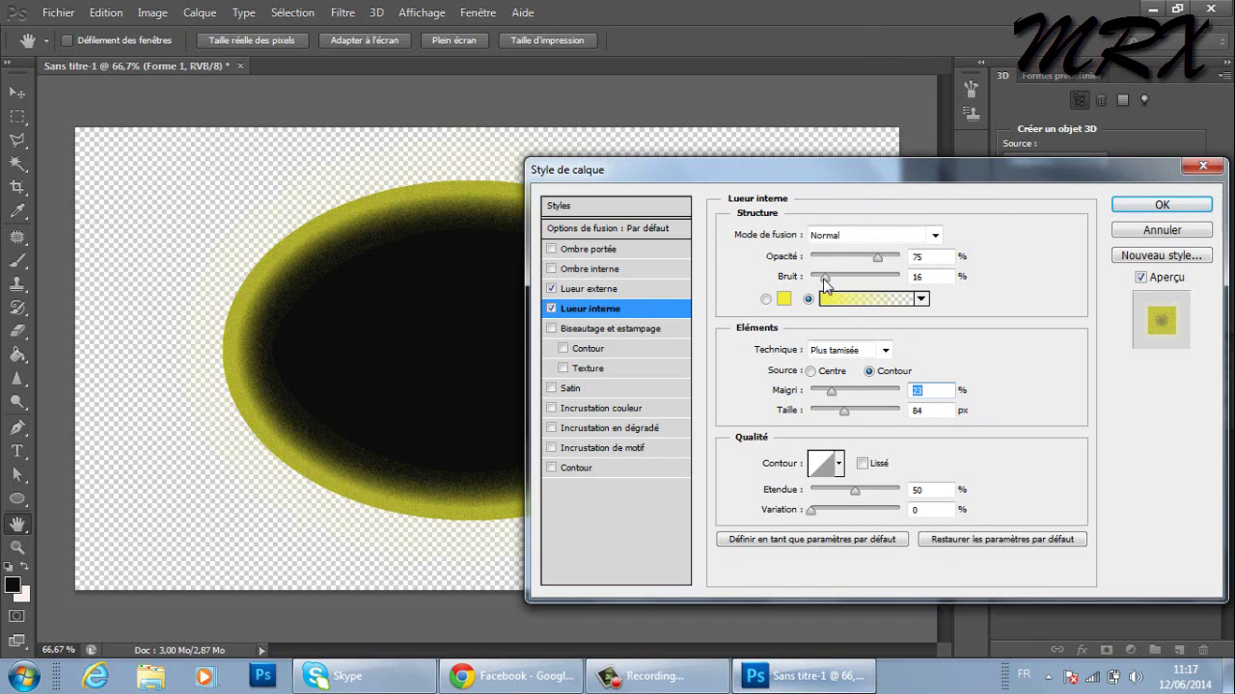
left_click_drag(822, 279, 804, 276)
left_click(1196, 206)
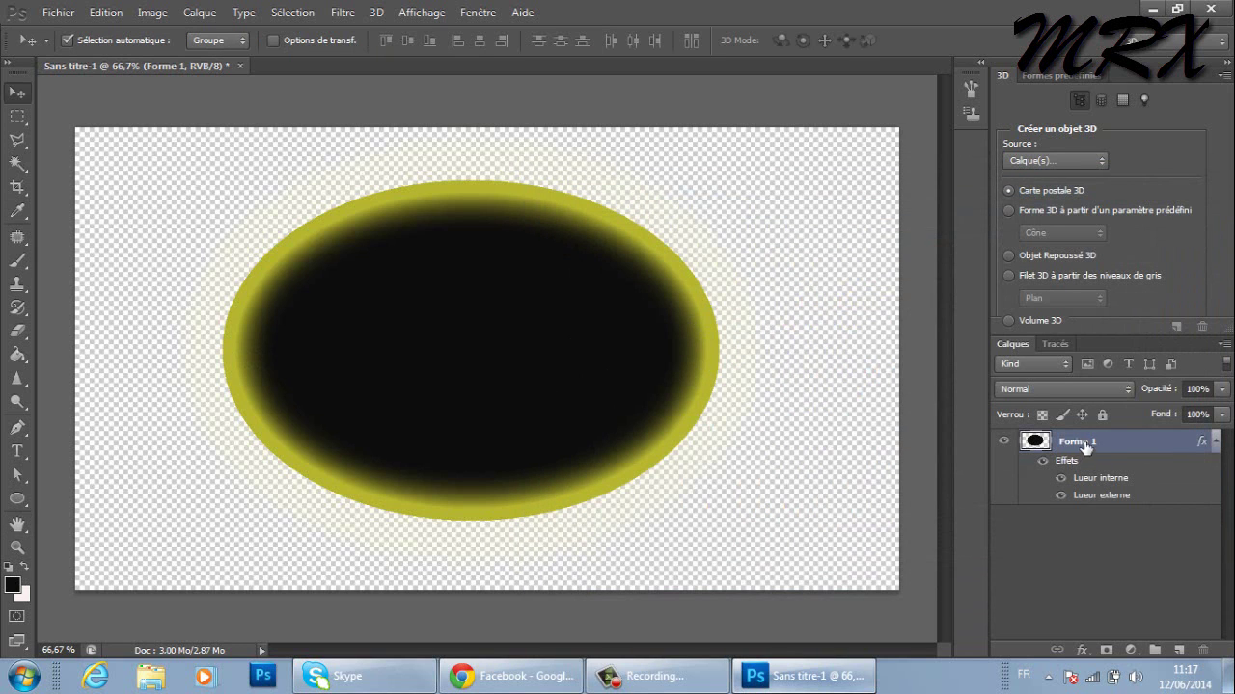
Duplicate Forme 1 as Forme 1 copie, then open and close the copy's Layer Style.
right_click(1126, 446)
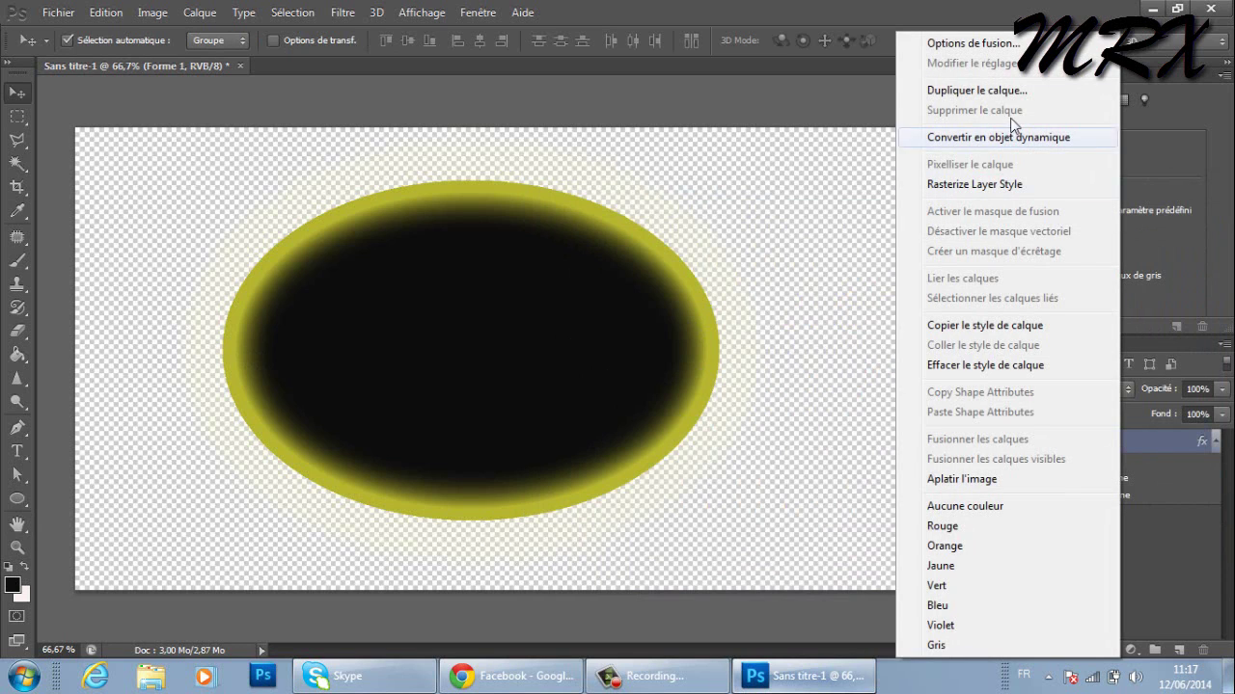
left_click(1003, 89)
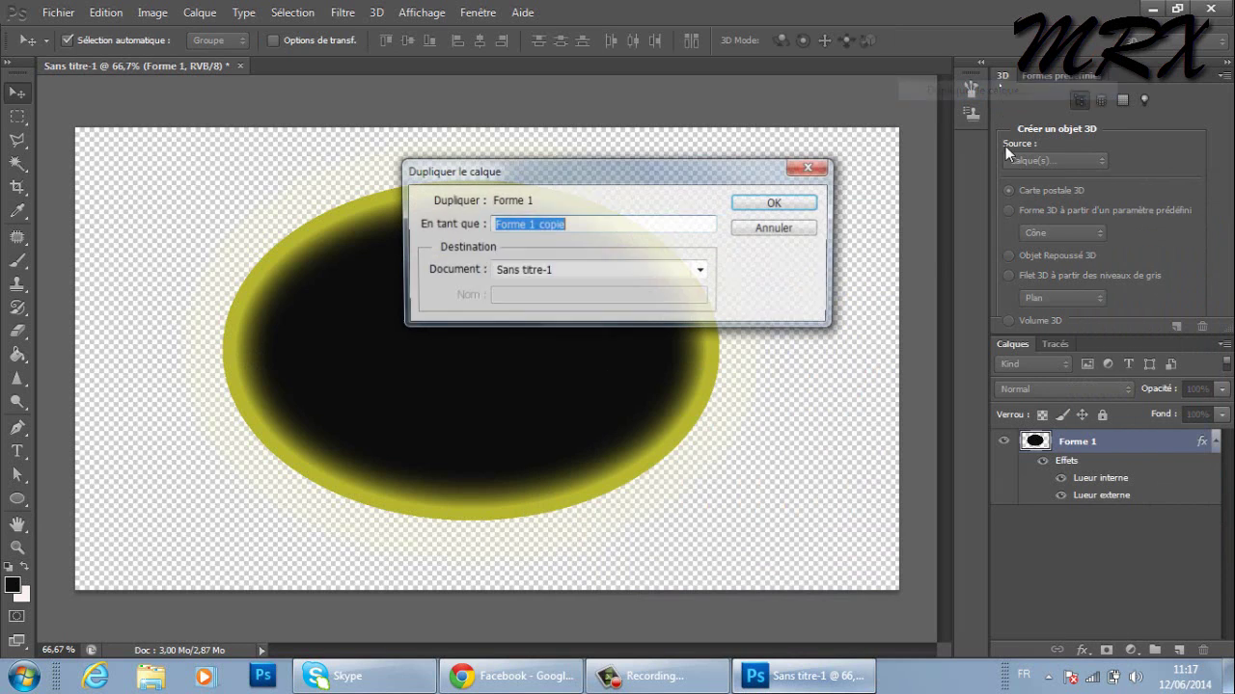
left_click(799, 207)
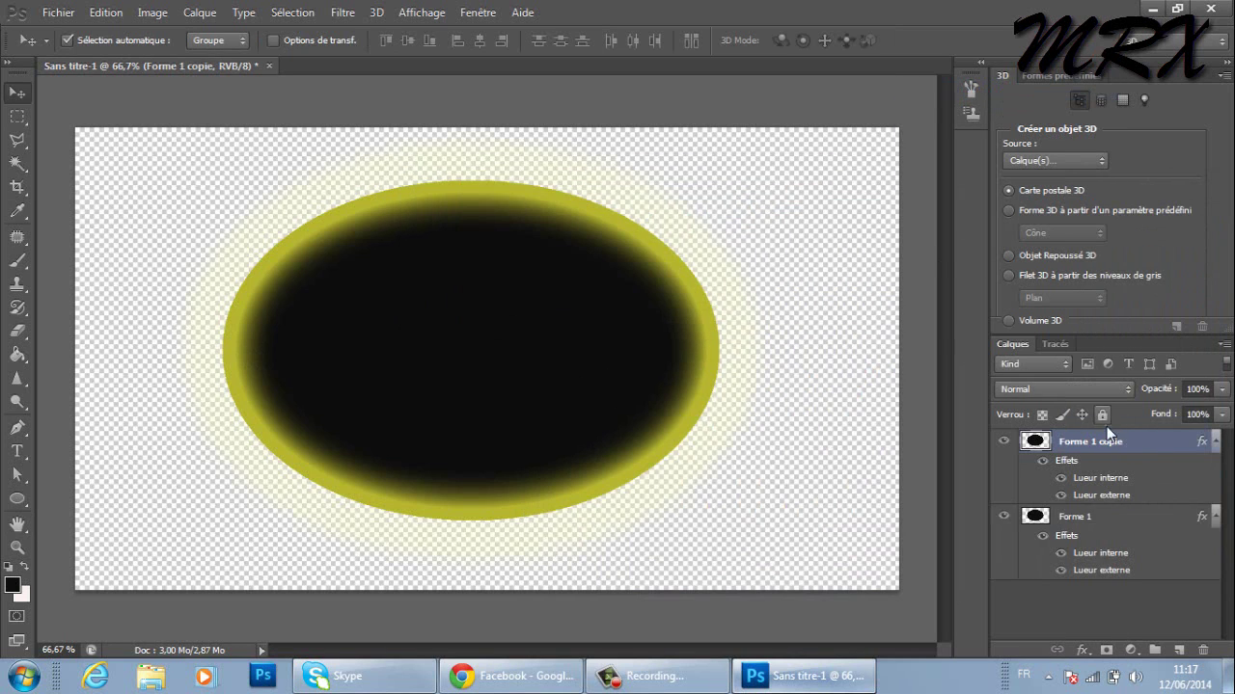
double_click(1163, 460)
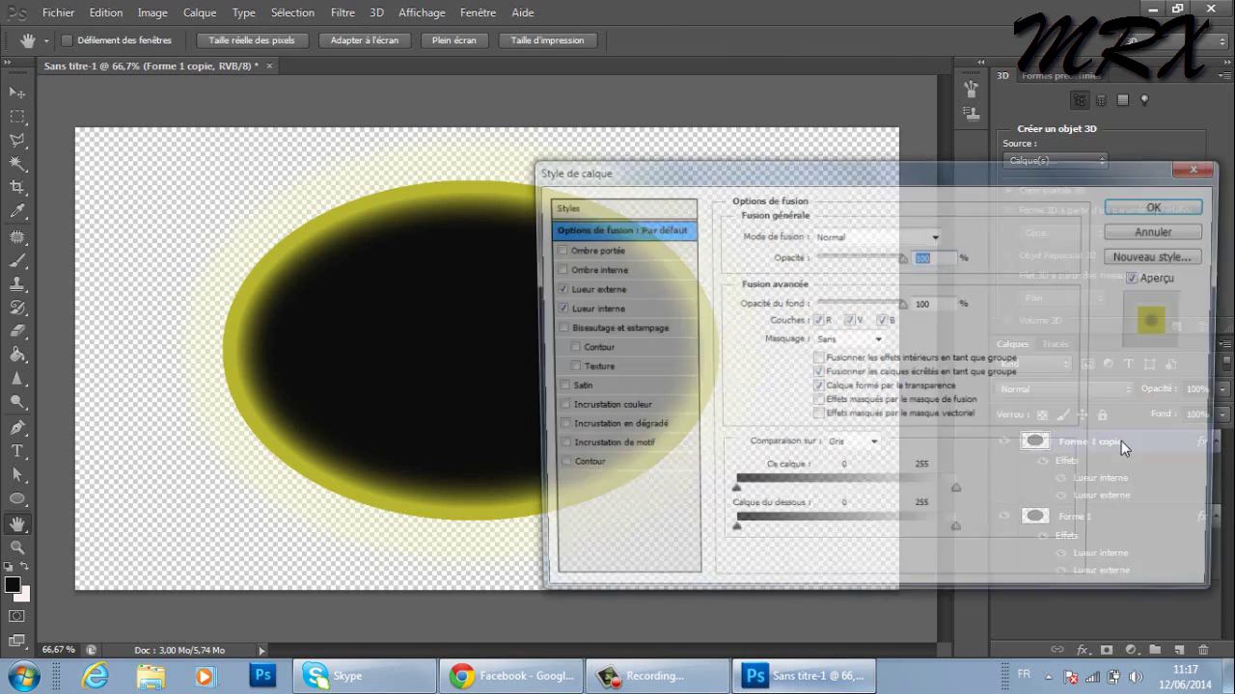
key("Return")
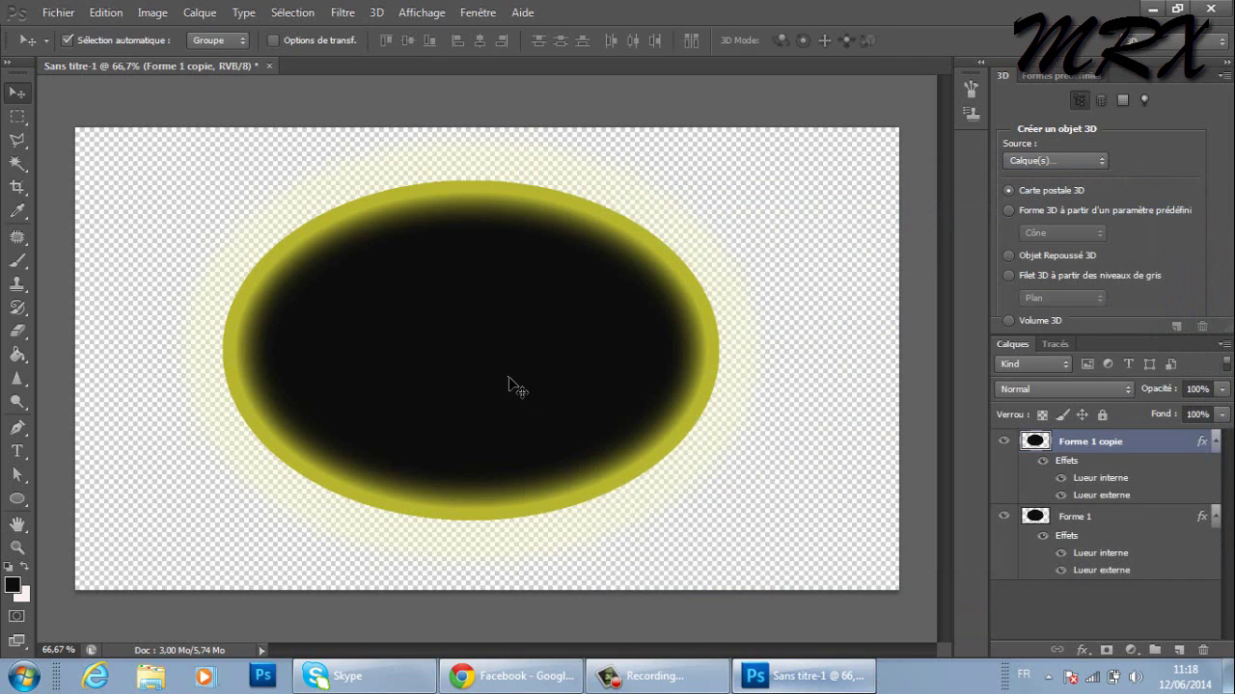
Scale Forme 1 copie to about 79% × 87% and position it inside the original's upper part.
key("ctrl+t")
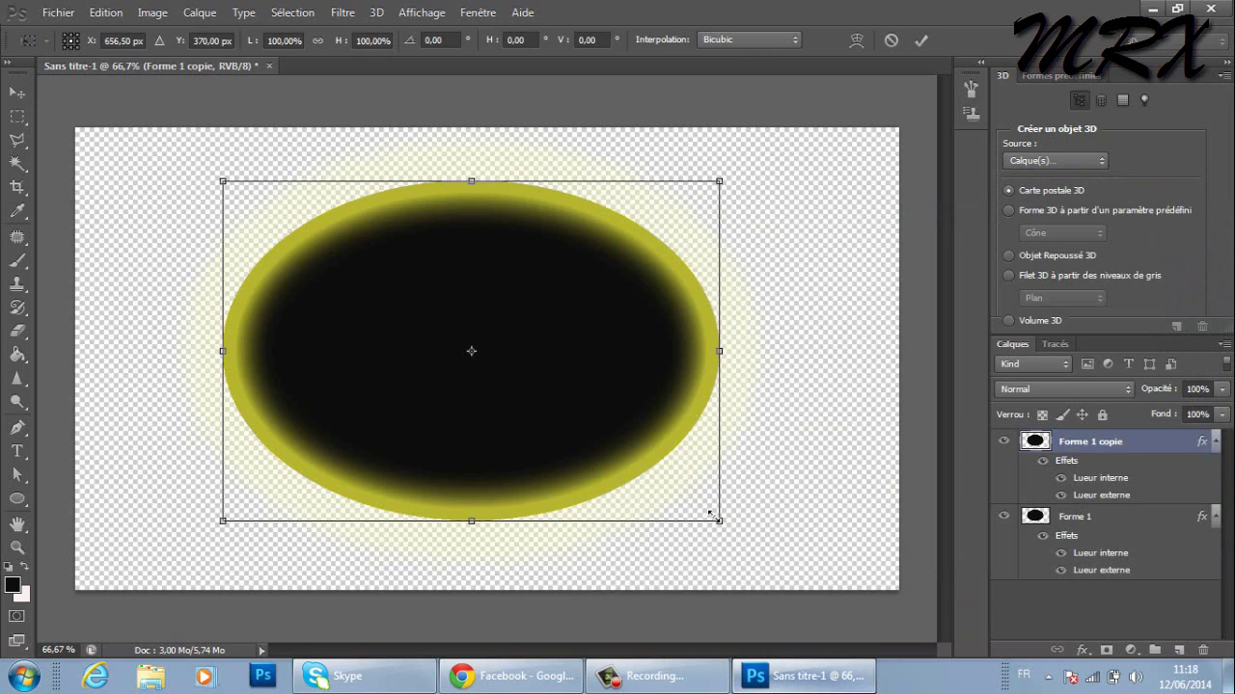
left_click_drag(709, 514, 662, 467)
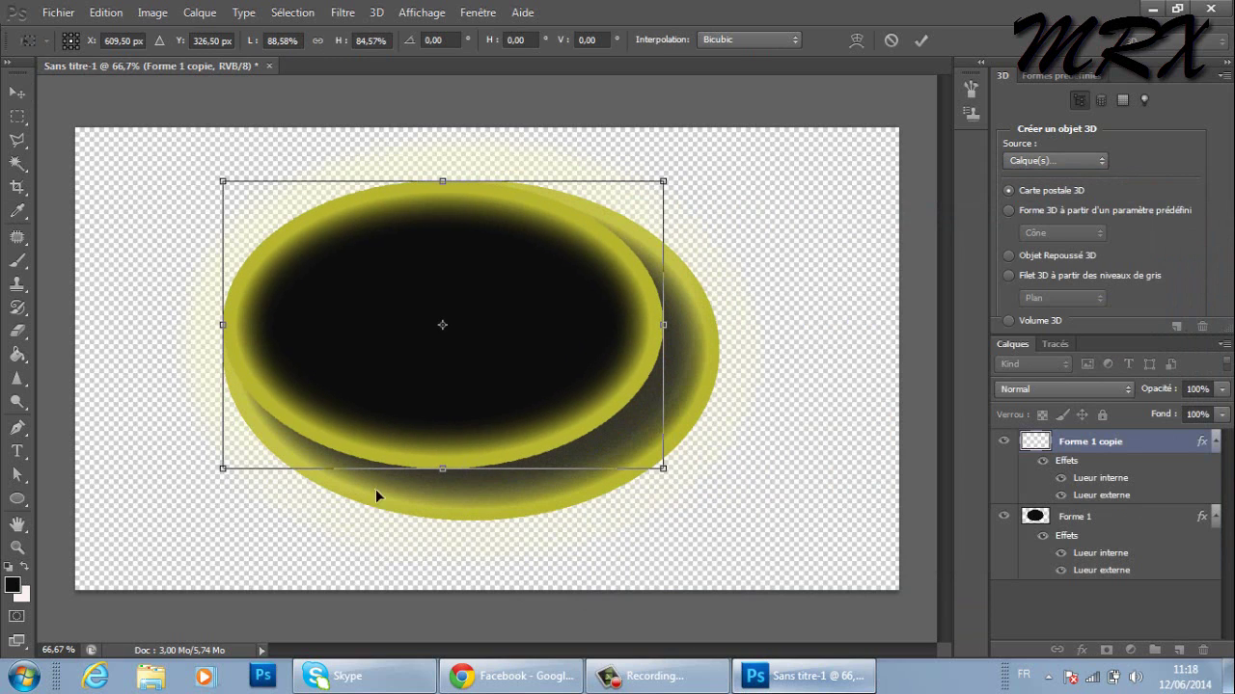
left_click_drag(275, 476, 294, 474)
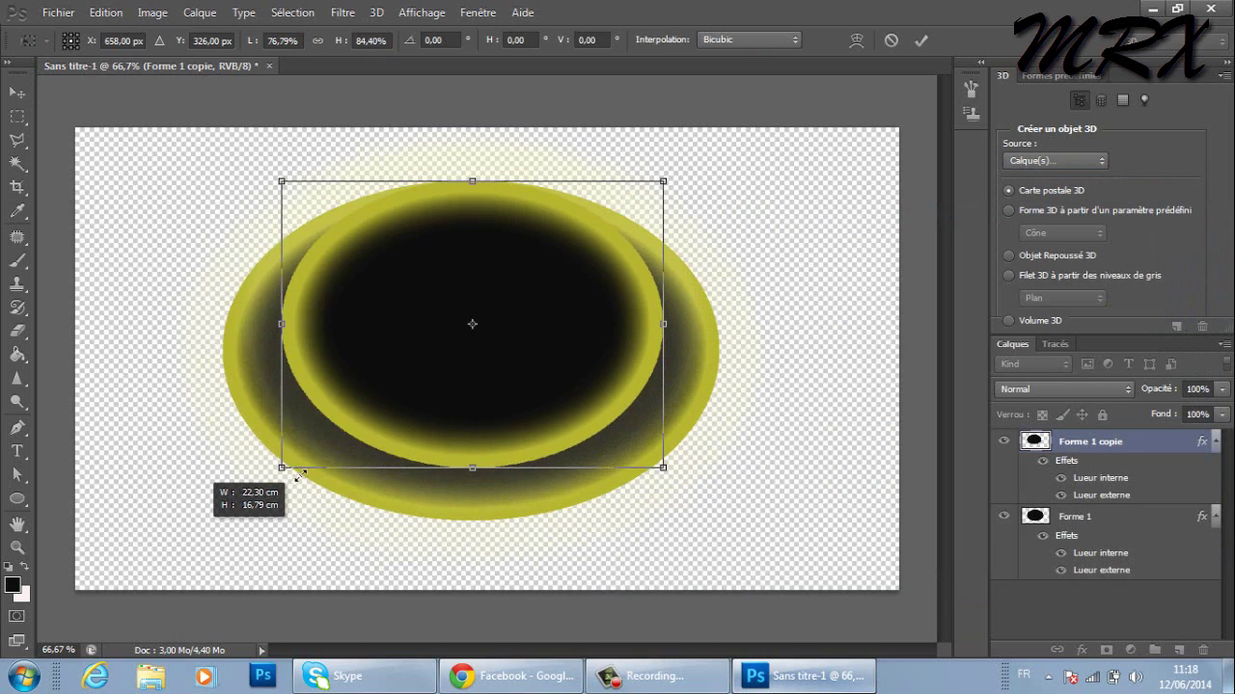
mouse_move(396, 348)
left_mouse_down()
mouse_move(383, 352)
mouse_move(395, 338)
left_mouse_up()
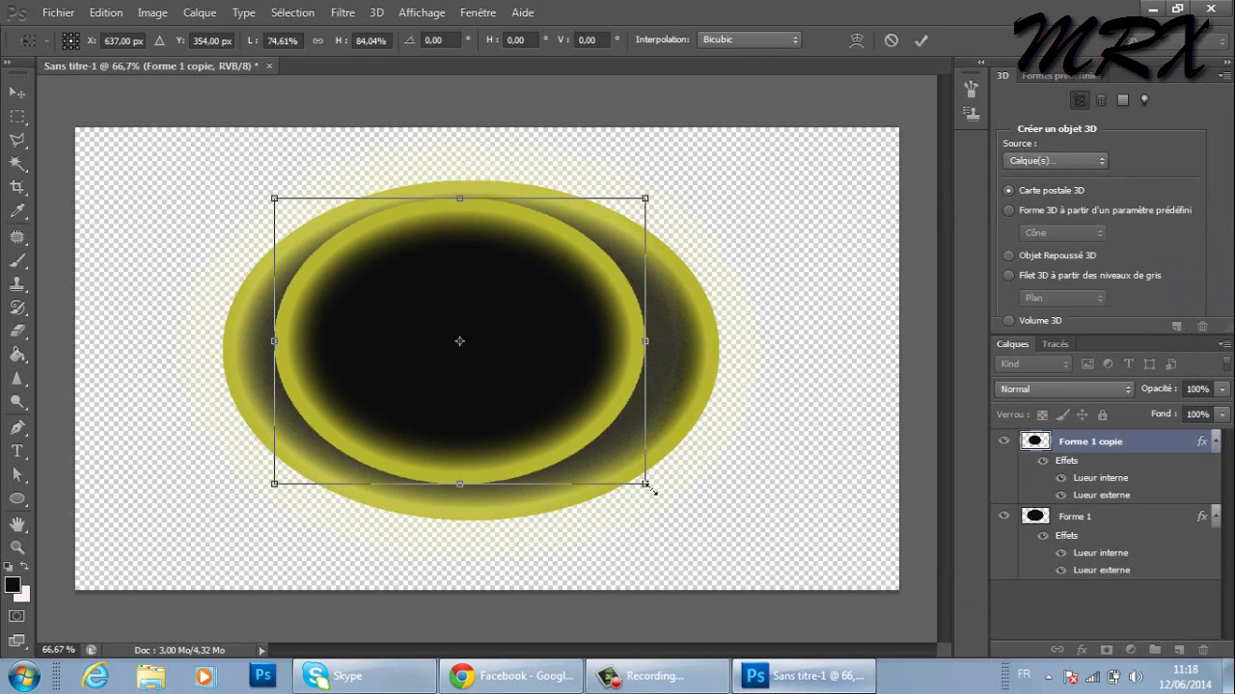
left_click_drag(658, 491, 672, 499)
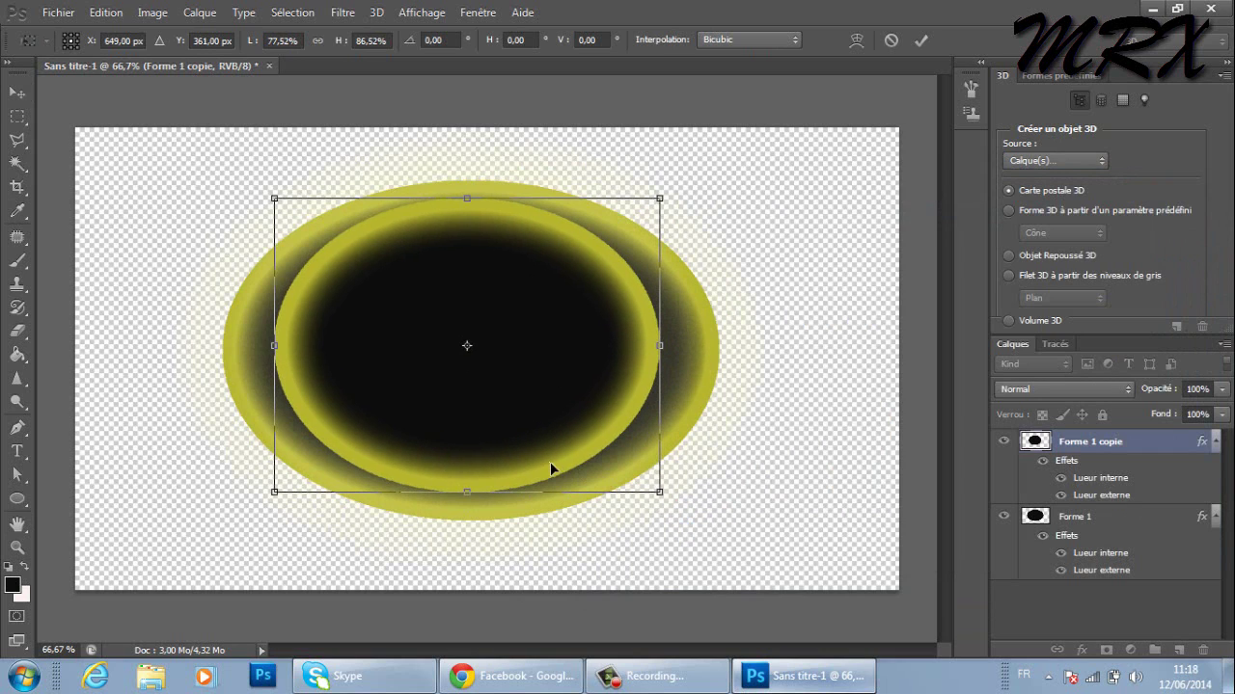
left_click_drag(272, 494, 263, 503)
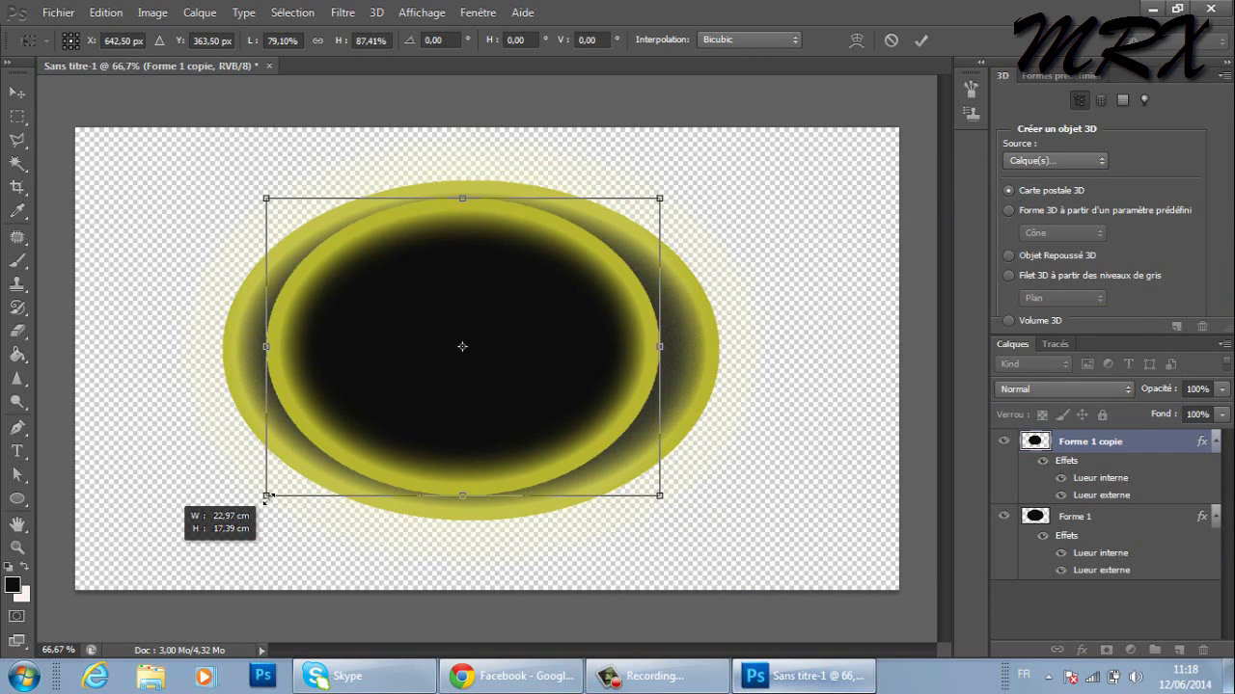
double_click(405, 392)
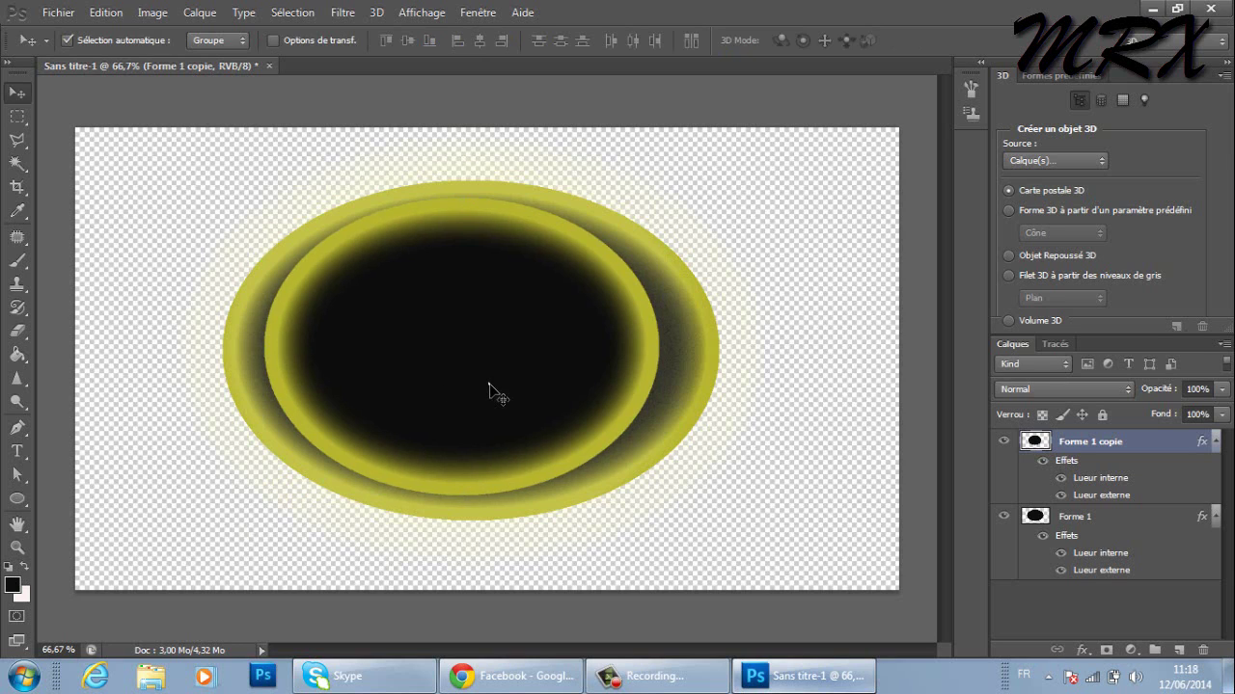
mouse_move(489, 389)
left_mouse_down()
mouse_move(497, 457)
mouse_move(509, 423)
left_mouse_up()
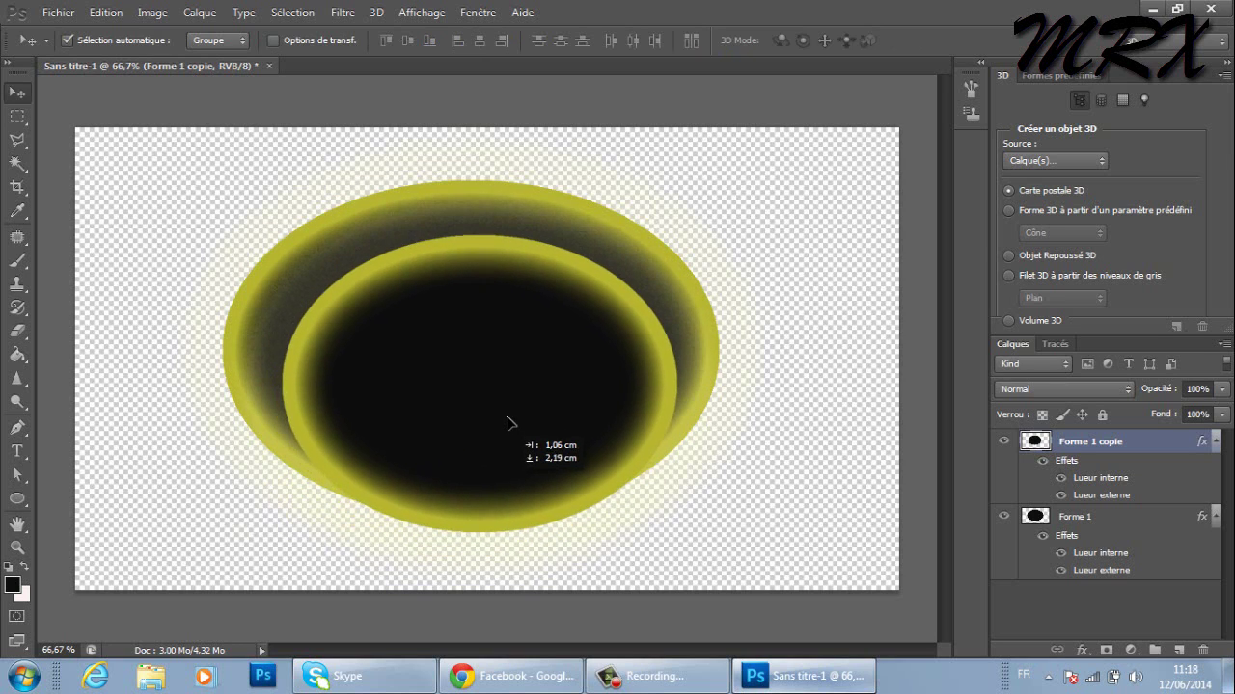
left_click_drag(509, 423, 496, 386)
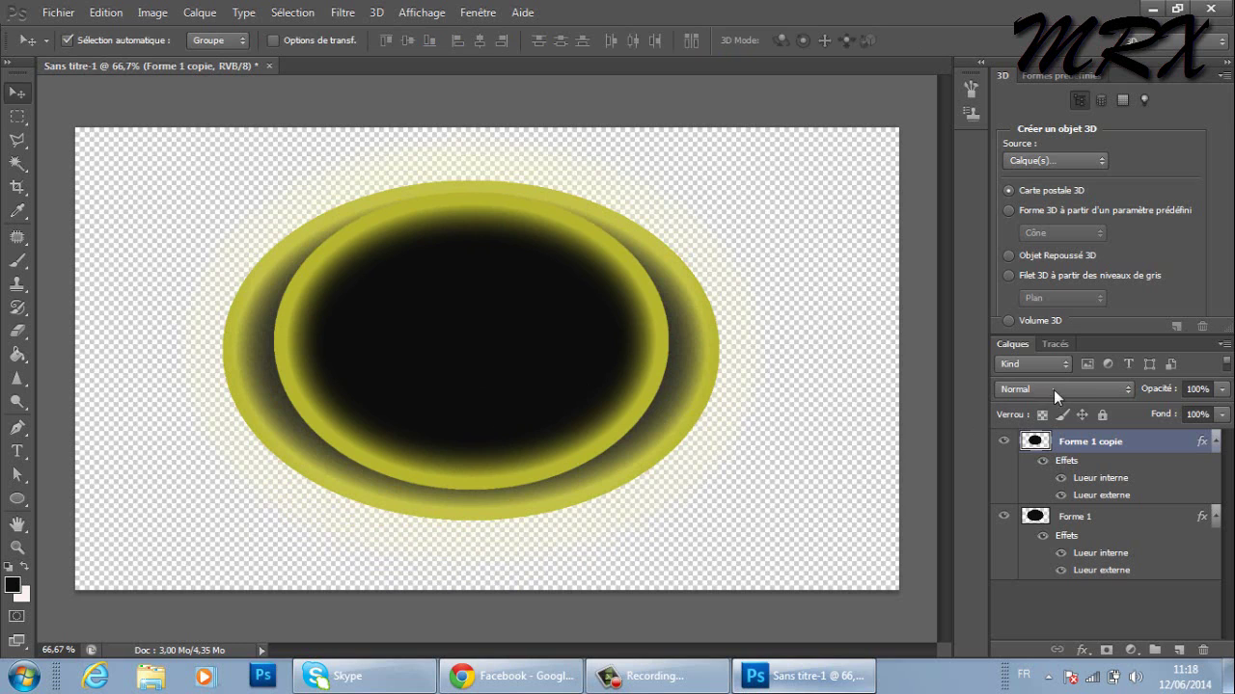
Add an Incrustation couleur overlay of #090909 to Forme 1 copie's layer style.
double_click(1145, 451)
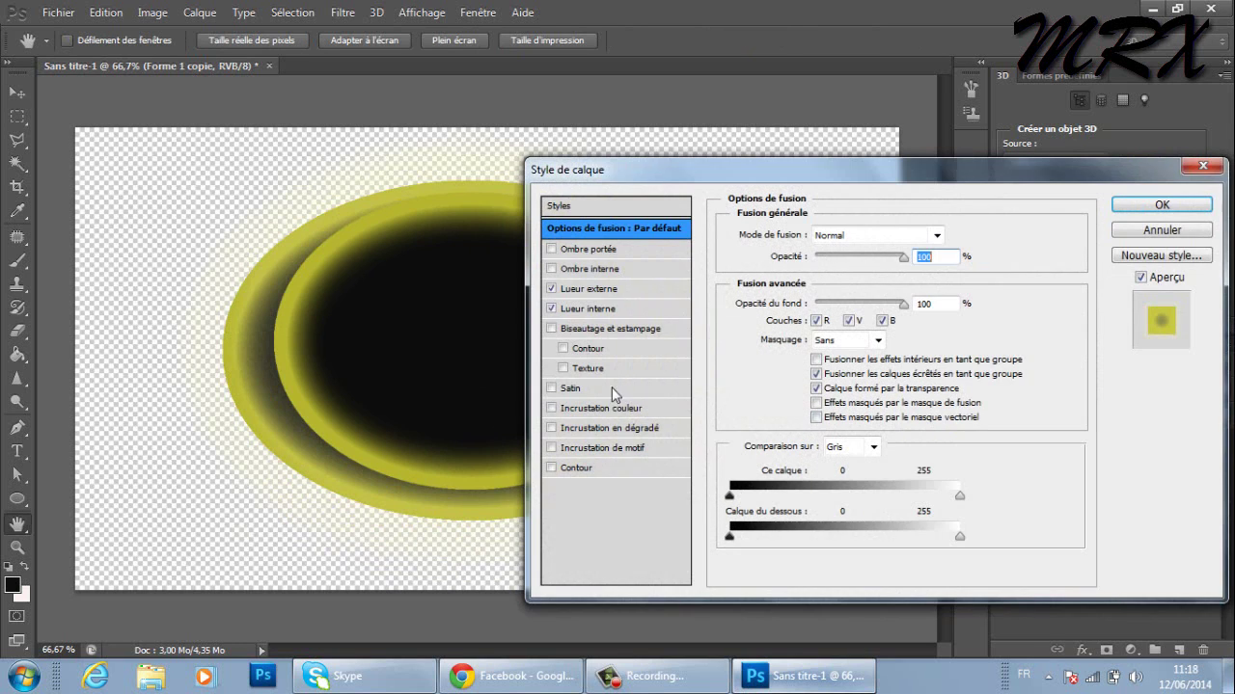
left_click(627, 410)
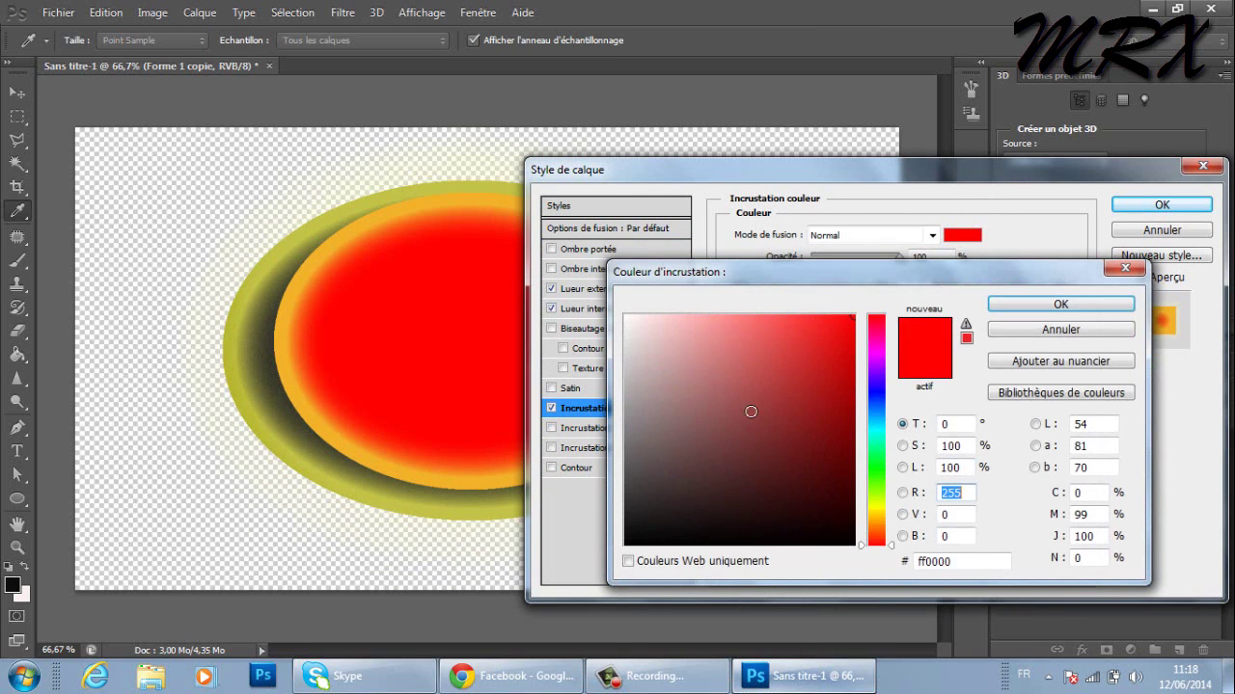
left_click_drag(856, 355, 684, 461)
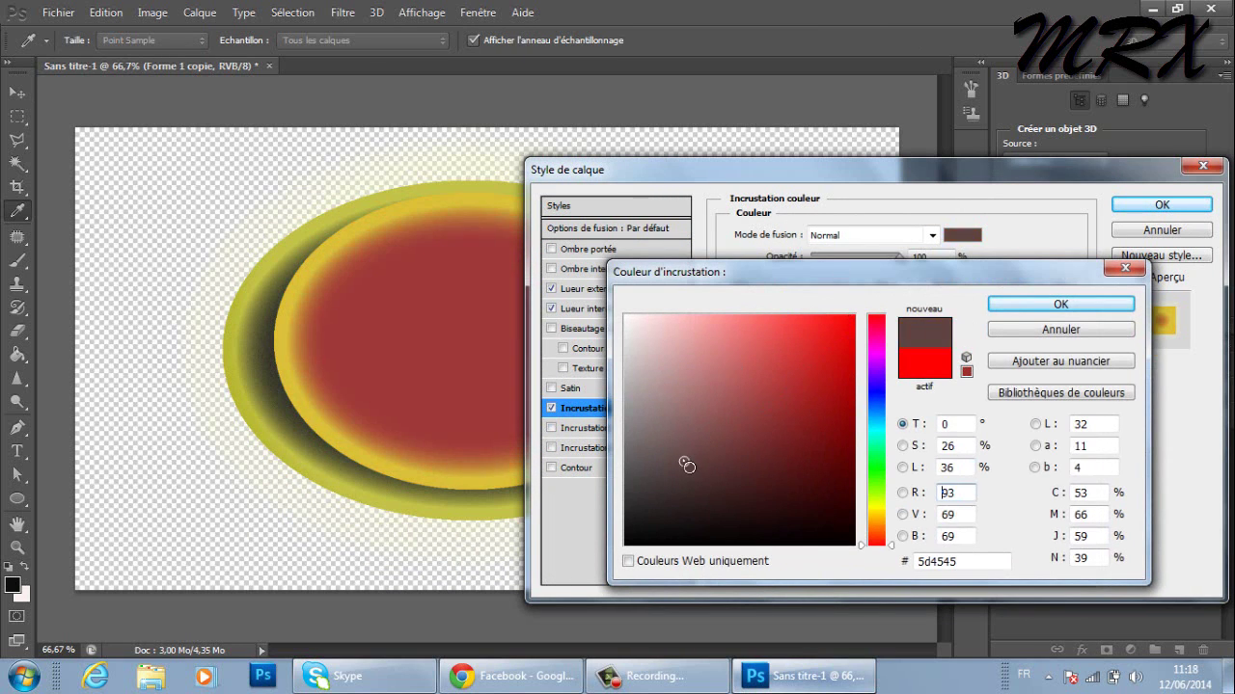
left_click(664, 541)
left_click(695, 495)
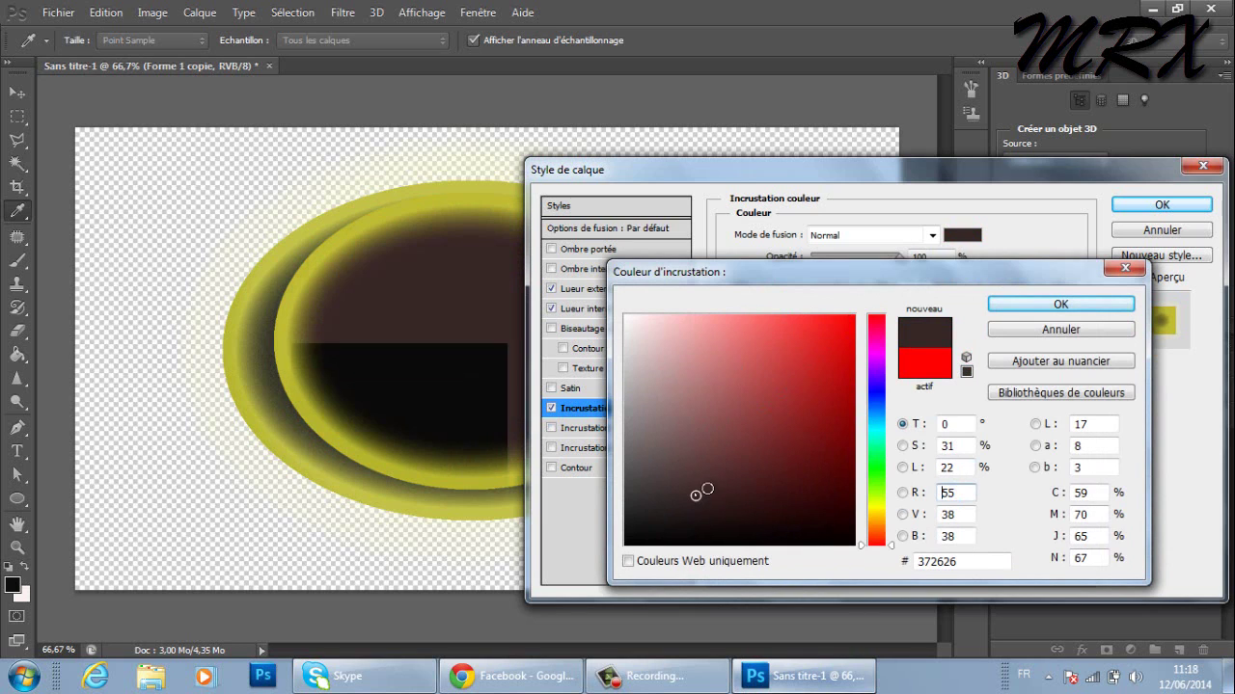
left_click(636, 536)
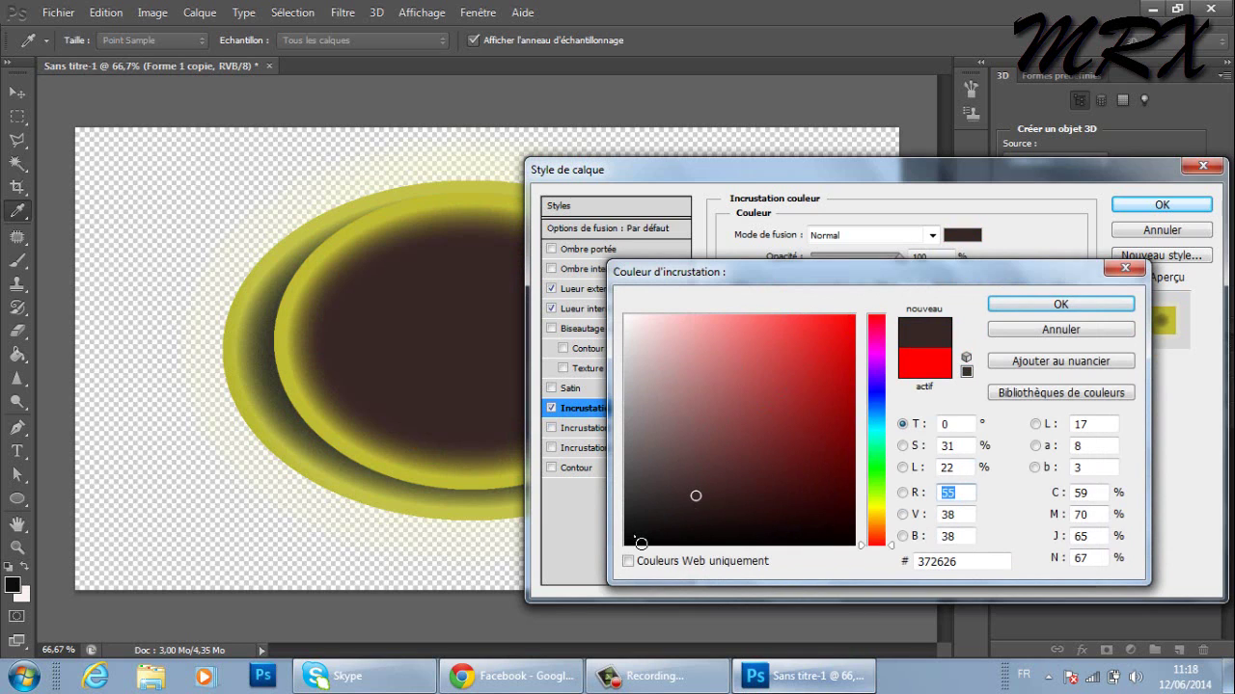
left_click(1024, 304)
left_click(1162, 205)
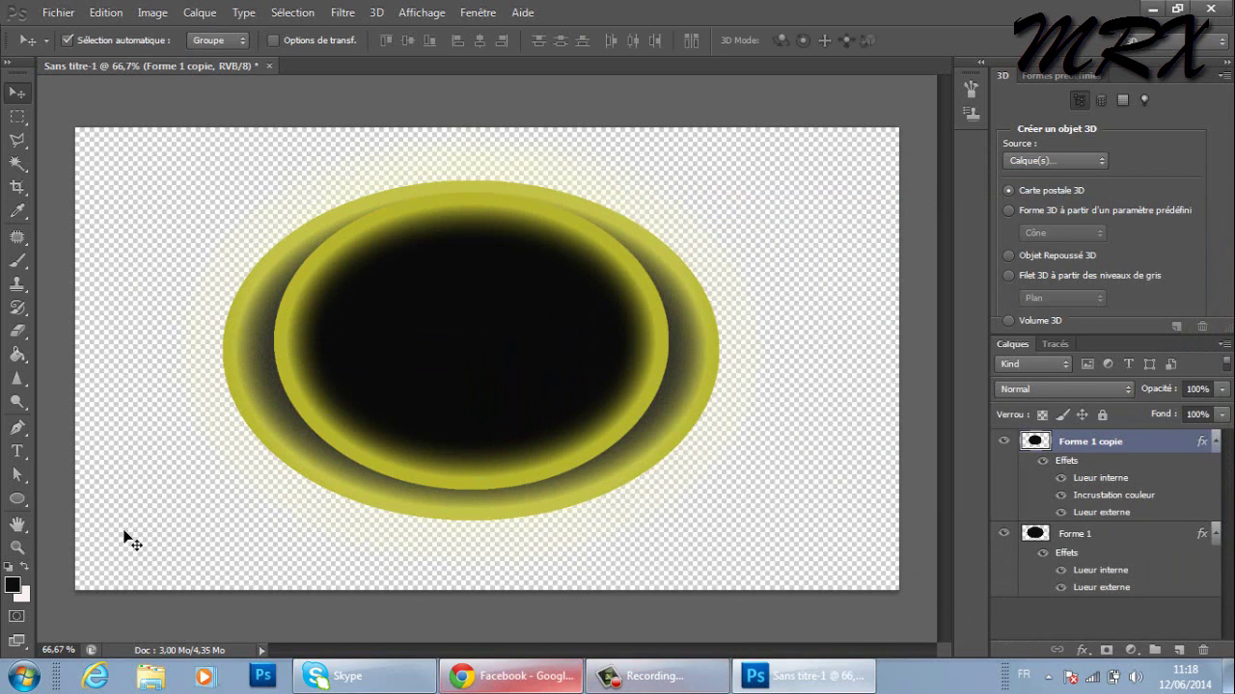
Select the Type tool with Nette smoothing and a 270 pt font size.
left_click(18, 452)
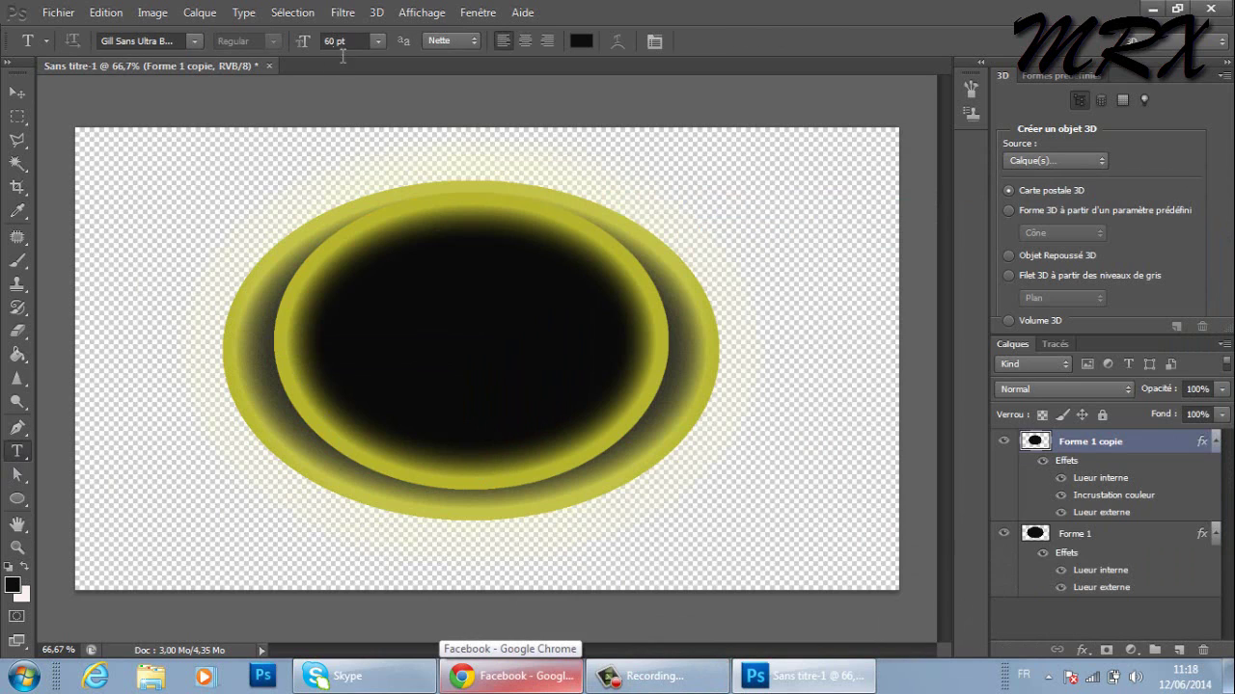
left_click(439, 40)
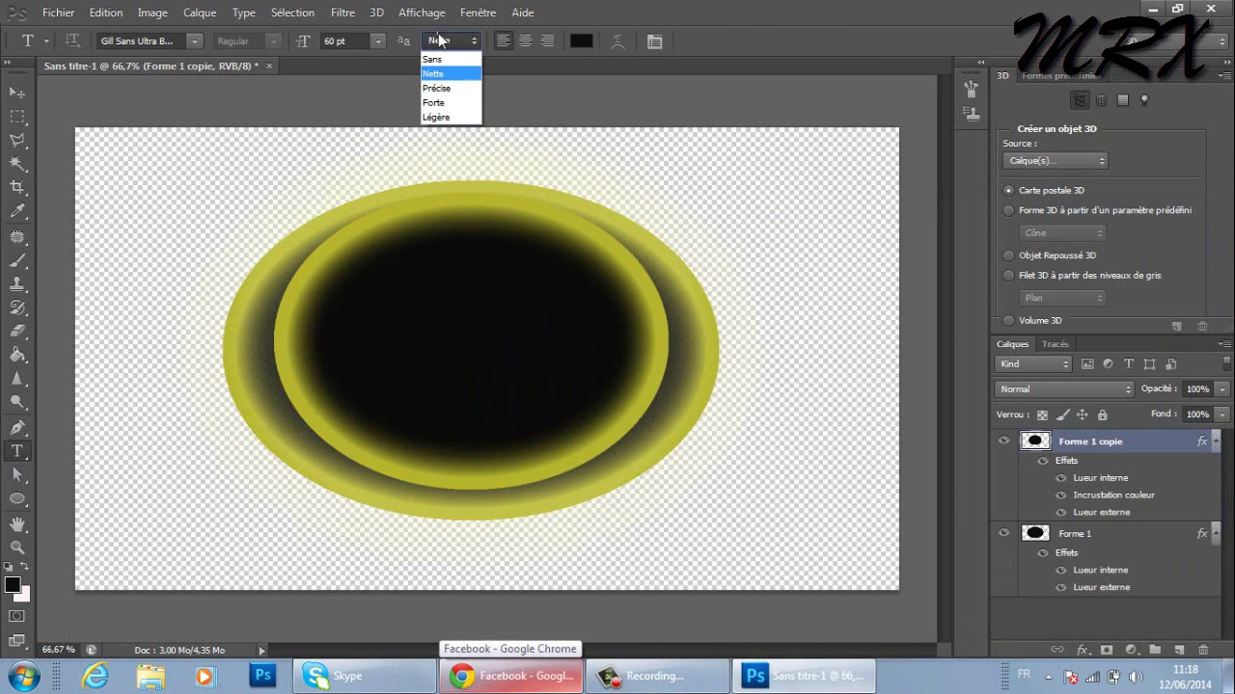
left_click(437, 63)
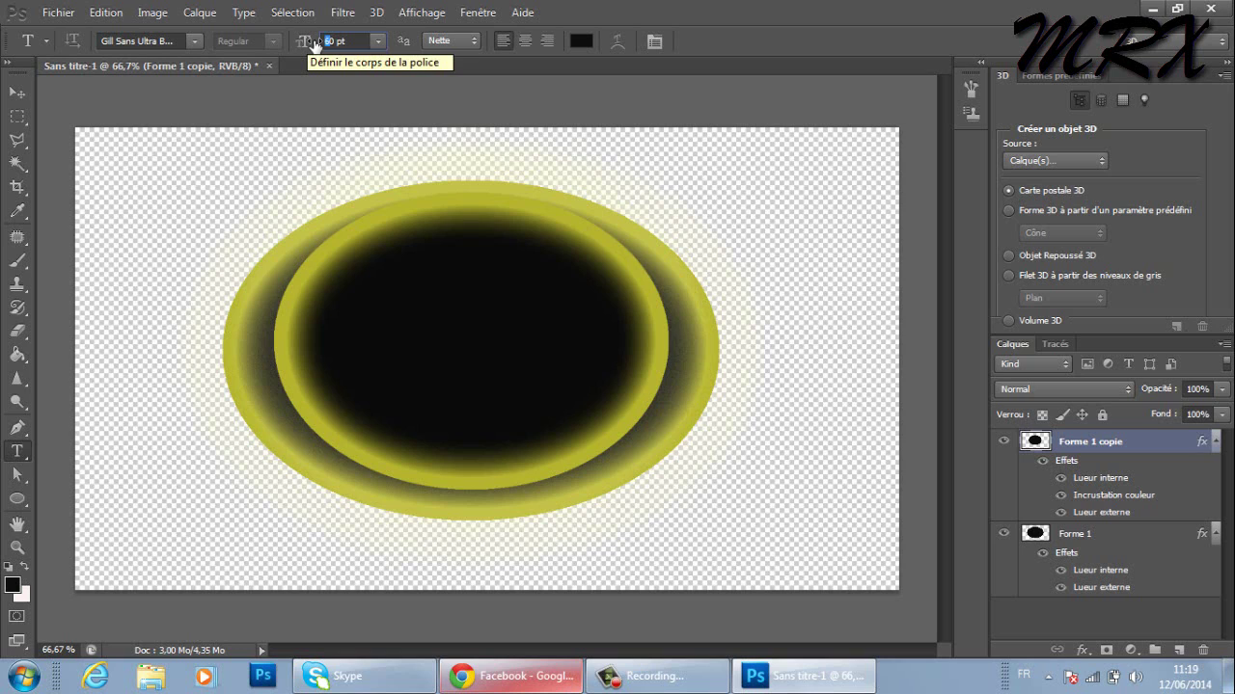
type("270")
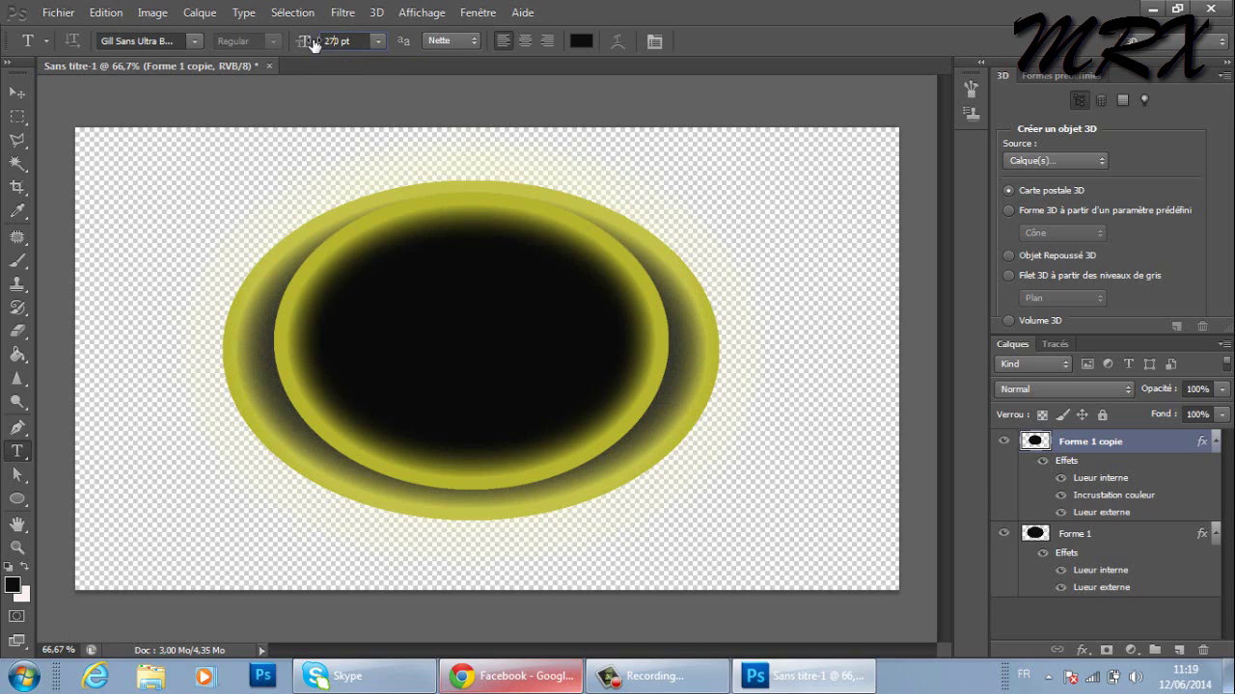
Choose MT Extra from the font family list.
left_click(196, 41)
scroll(178, 154, "down", 4)
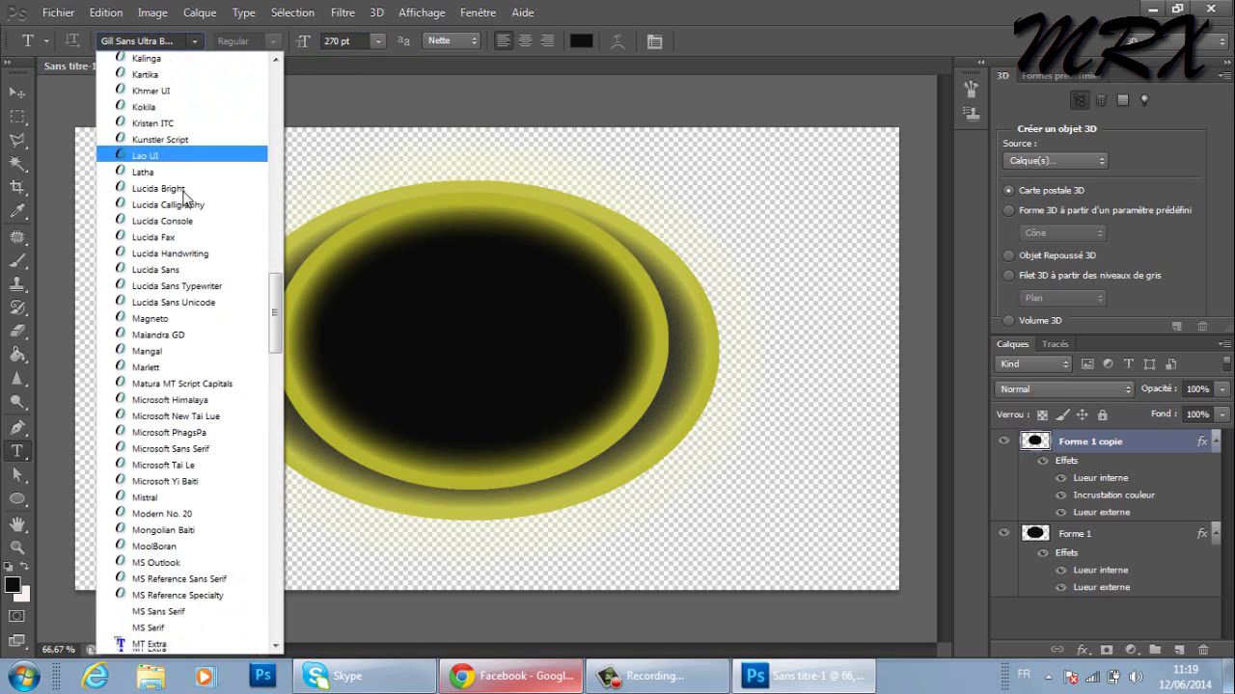
scroll(173, 193, "down", 2)
scroll(170, 225, "down", 4)
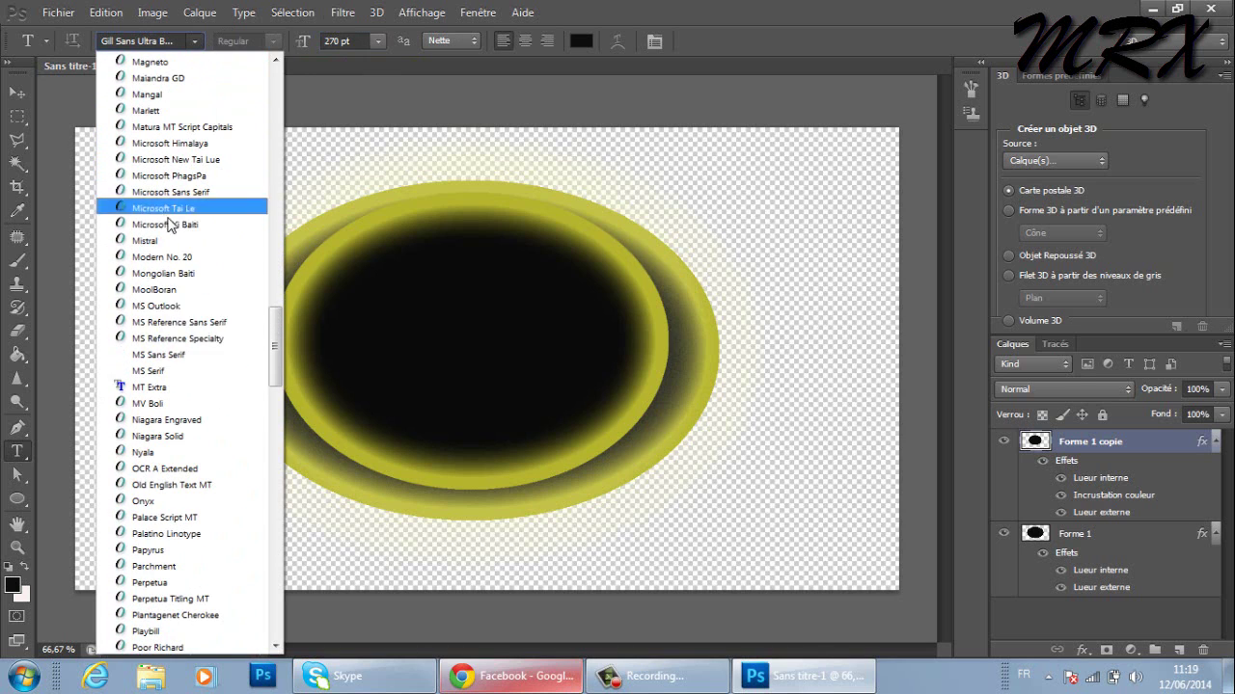
left_click(170, 390)
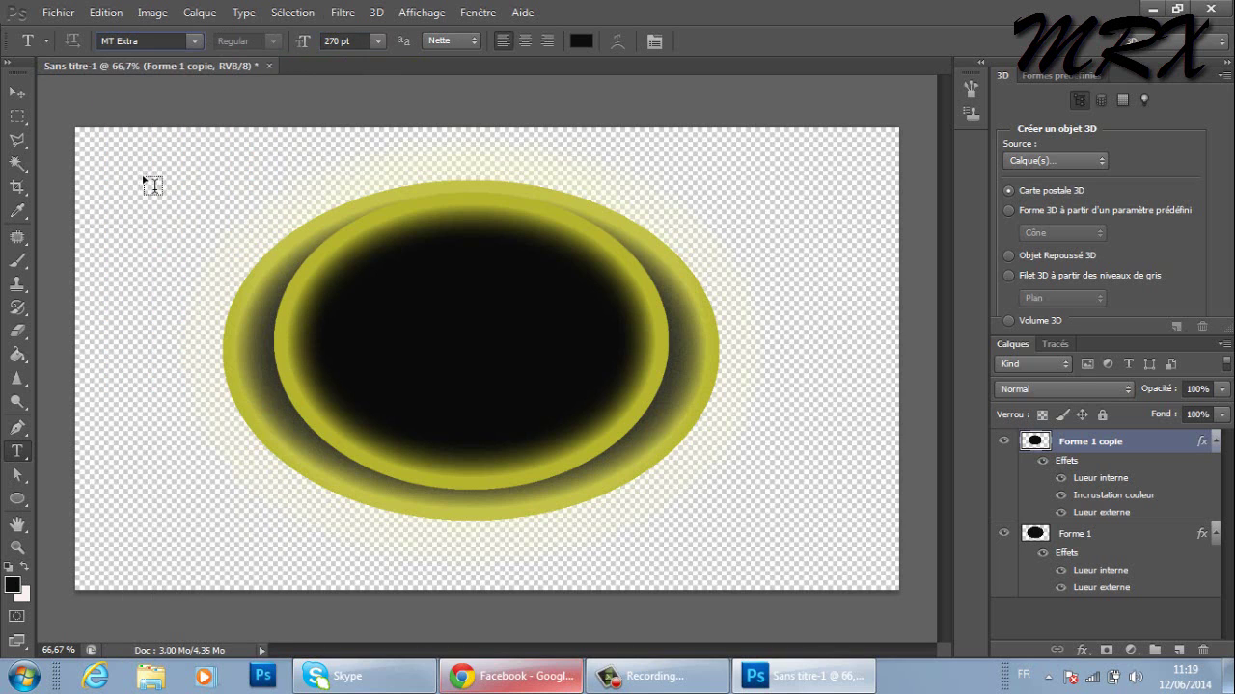
Draw a text box across the canvas, test-type 'MR' and 'MRX', then delete them.
mouse_move(109, 154)
left_mouse_down()
mouse_move(283, 236)
mouse_move(828, 569)
left_mouse_up()
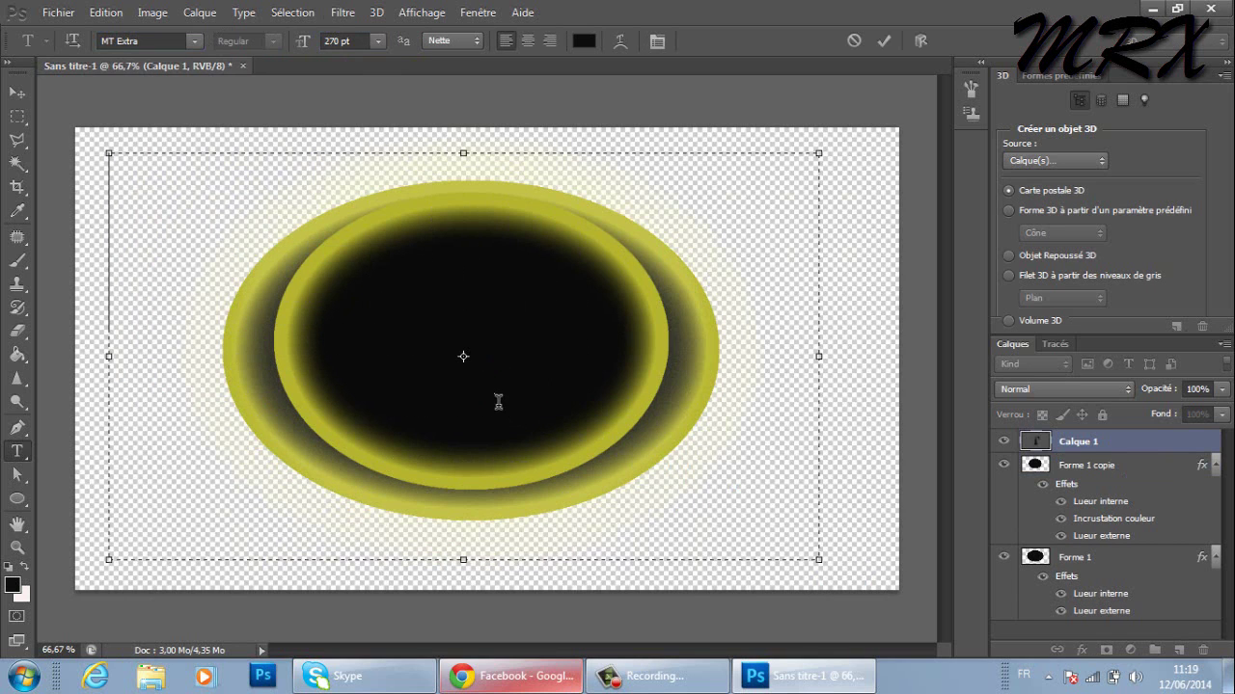
type("MR")
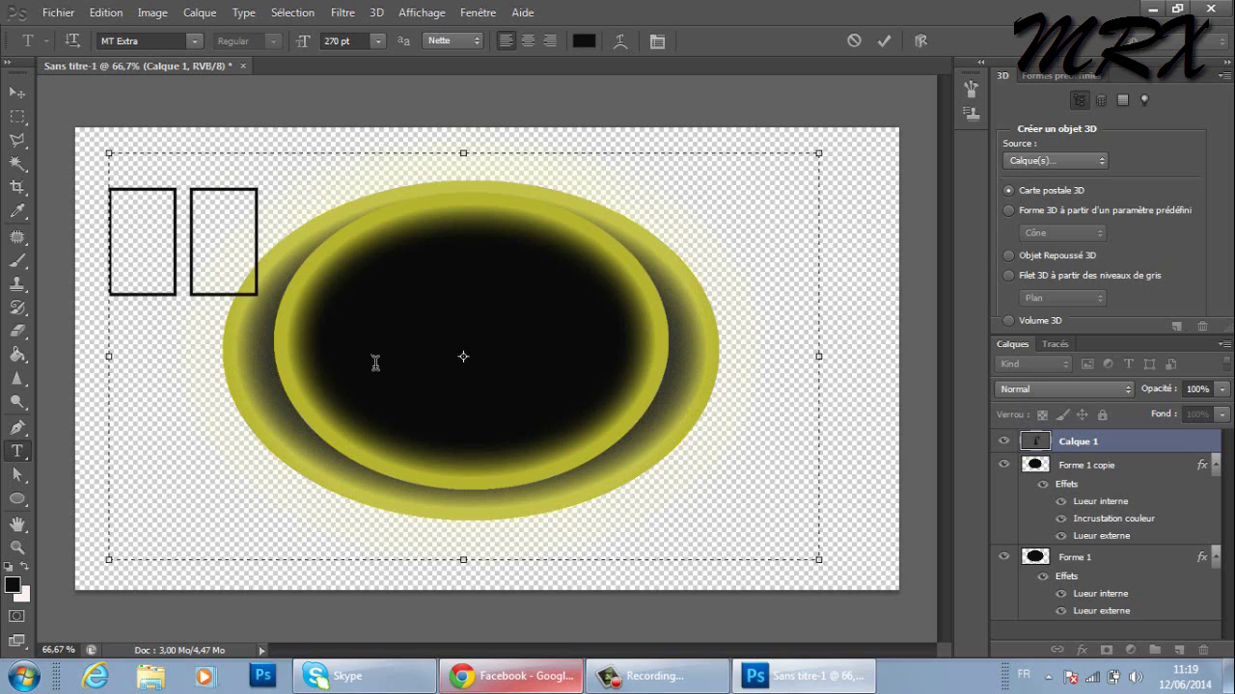
key("BackSpace")
key("BackSpace")
type("MR")
type("X")
key("BackSpace")
key("BackSpace")
key("BackSpace")
Switch the font to Showcard Gothic, test-type 'G', and clear the text.
left_click(196, 41)
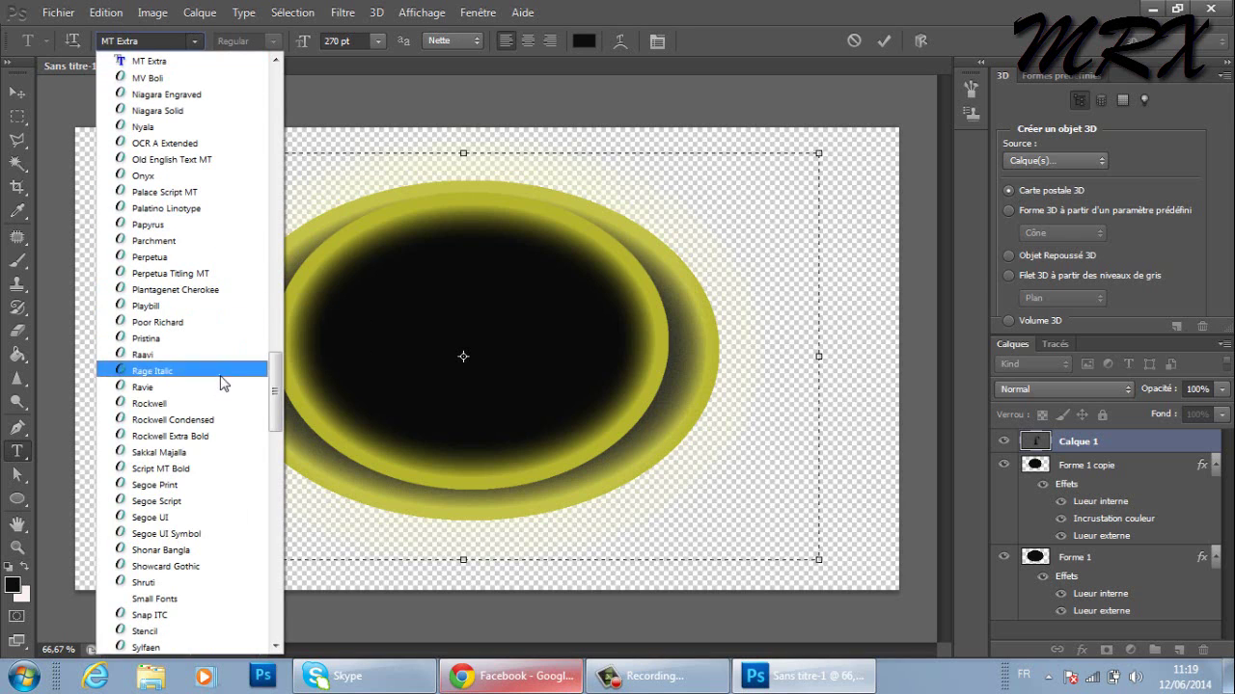
scroll(218, 413, "down", 1)
scroll(220, 410, "down", 1)
left_click(214, 424)
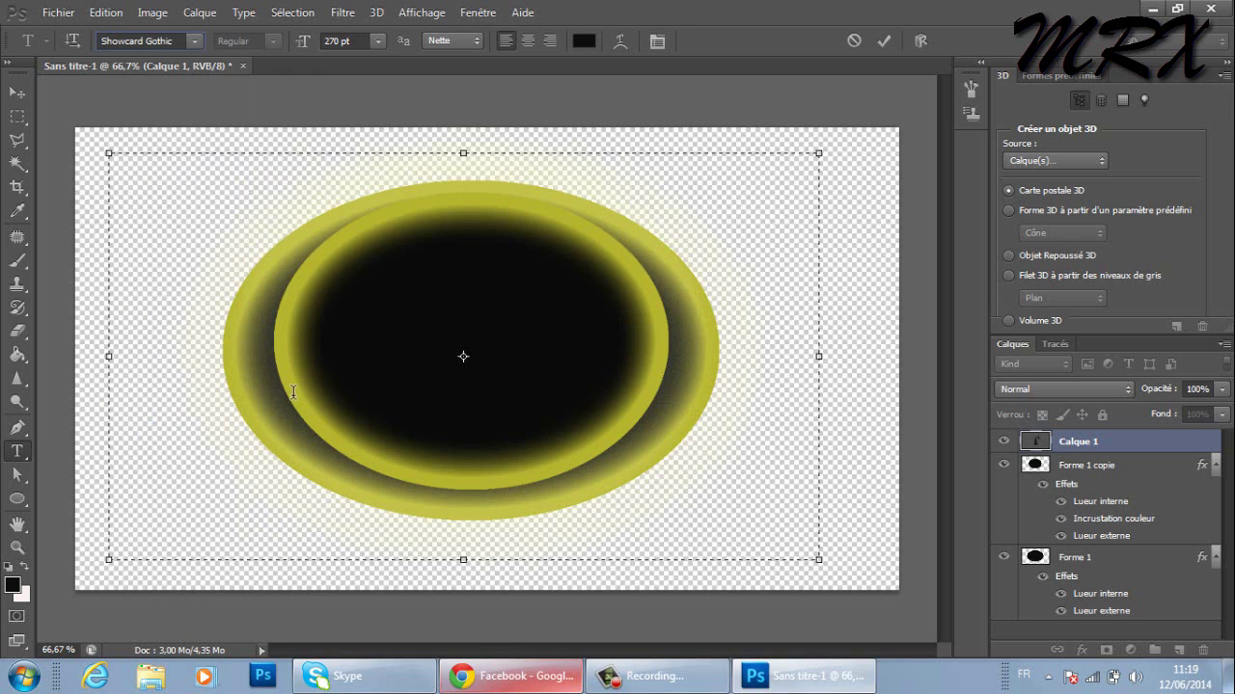
type("G")
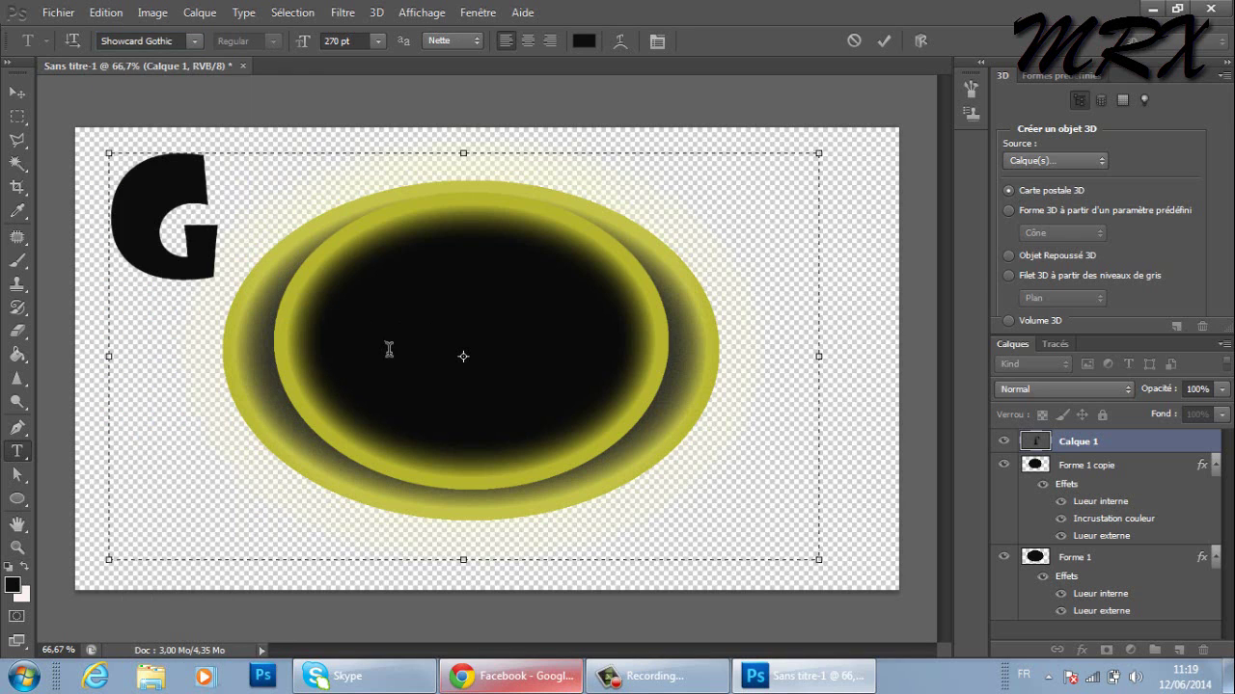
key("BackSpace")
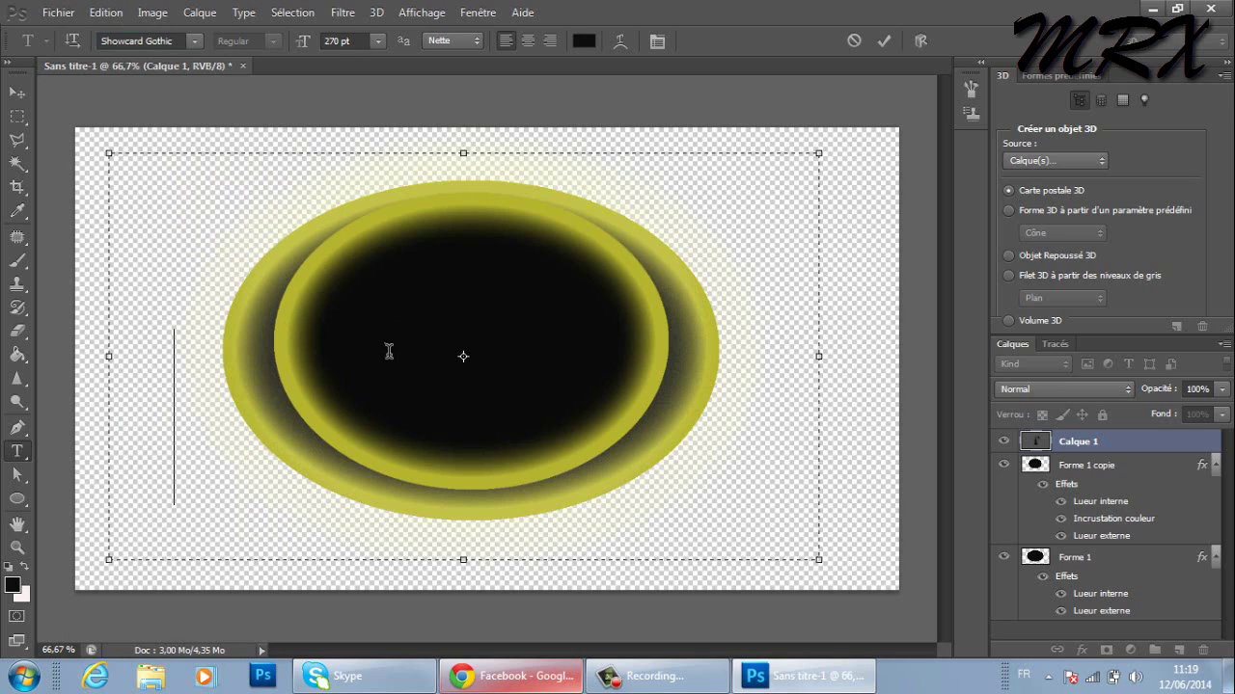
key("BackSpace")
key("BackSpace")
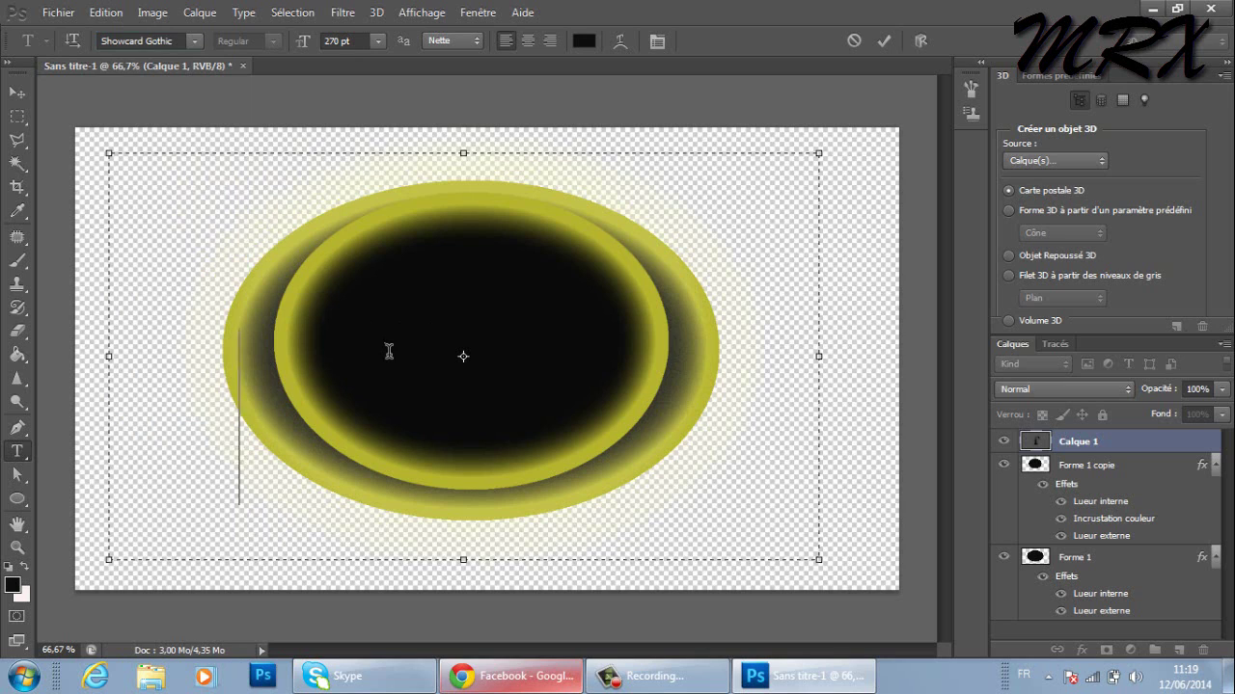
Test-type 'DD', delete it, and select the Forme 1 copie layer.
type("D")
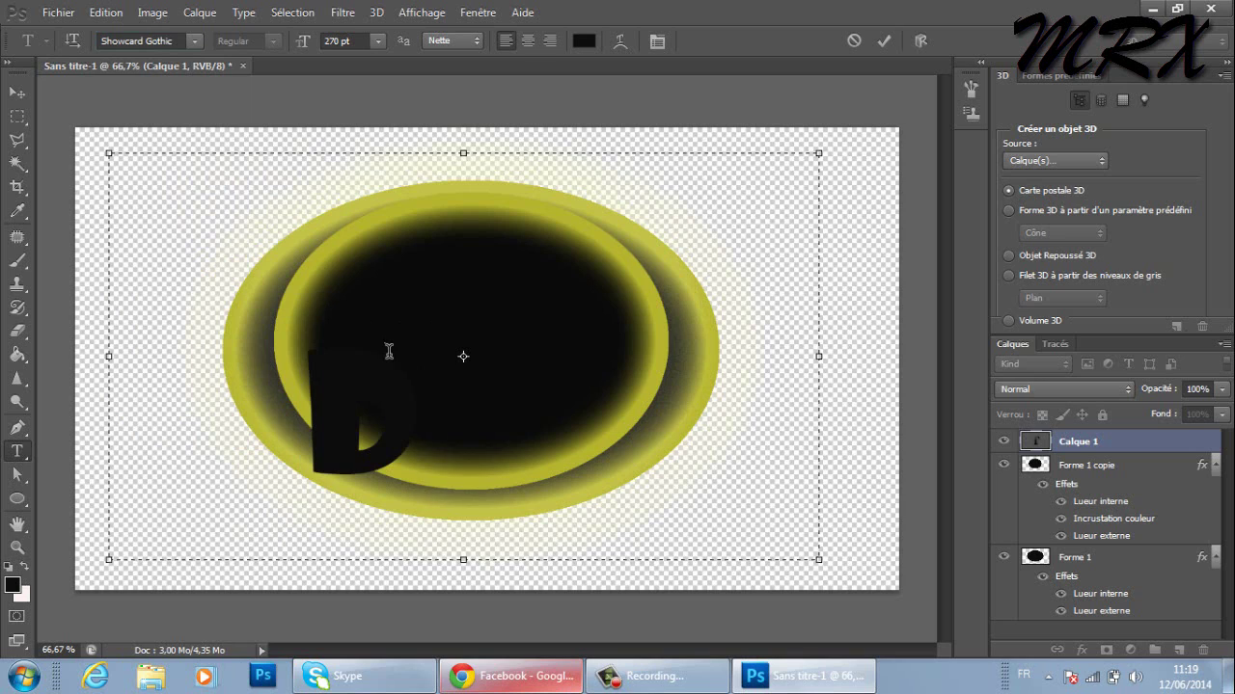
type("D")
key("BackSpace")
key("BackSpace")
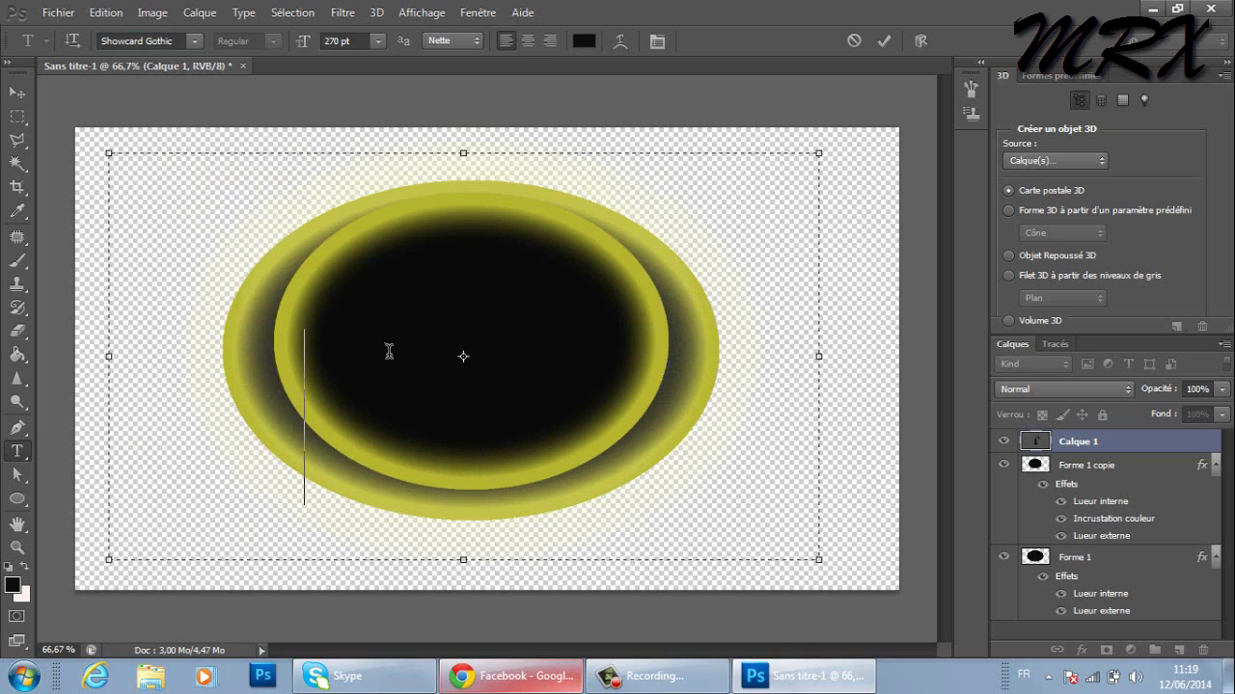
key("BackSpace")
key("BackSpace")
key("BackSpace")
left_click(1157, 464)
Recolour the Forme 1 copie colour overlay from black to dark brown #5a4444.
key("h")
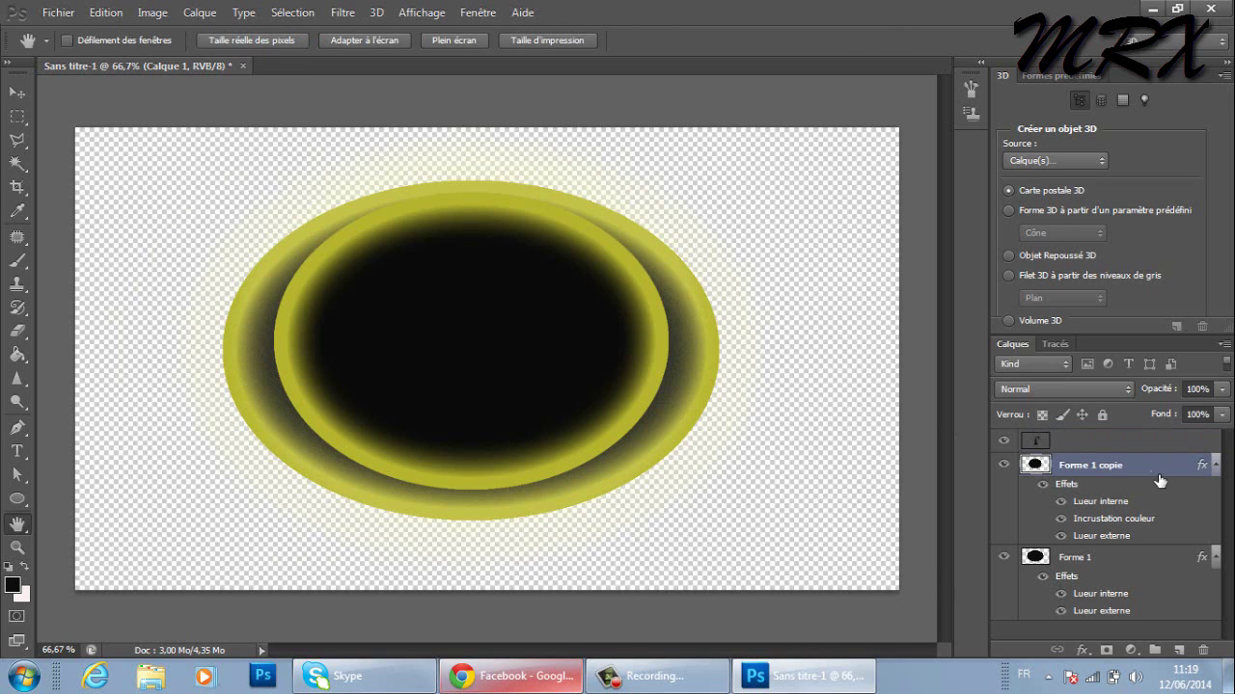
double_click(1157, 465)
left_click(579, 409)
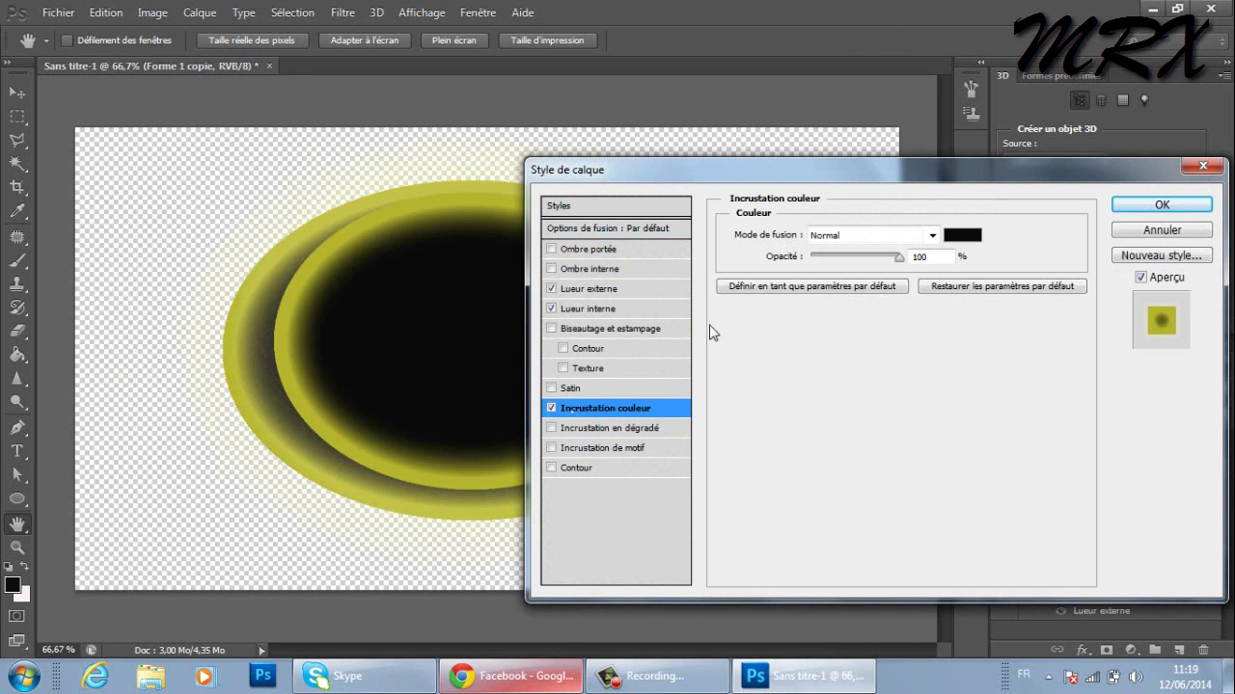
left_click(962, 234)
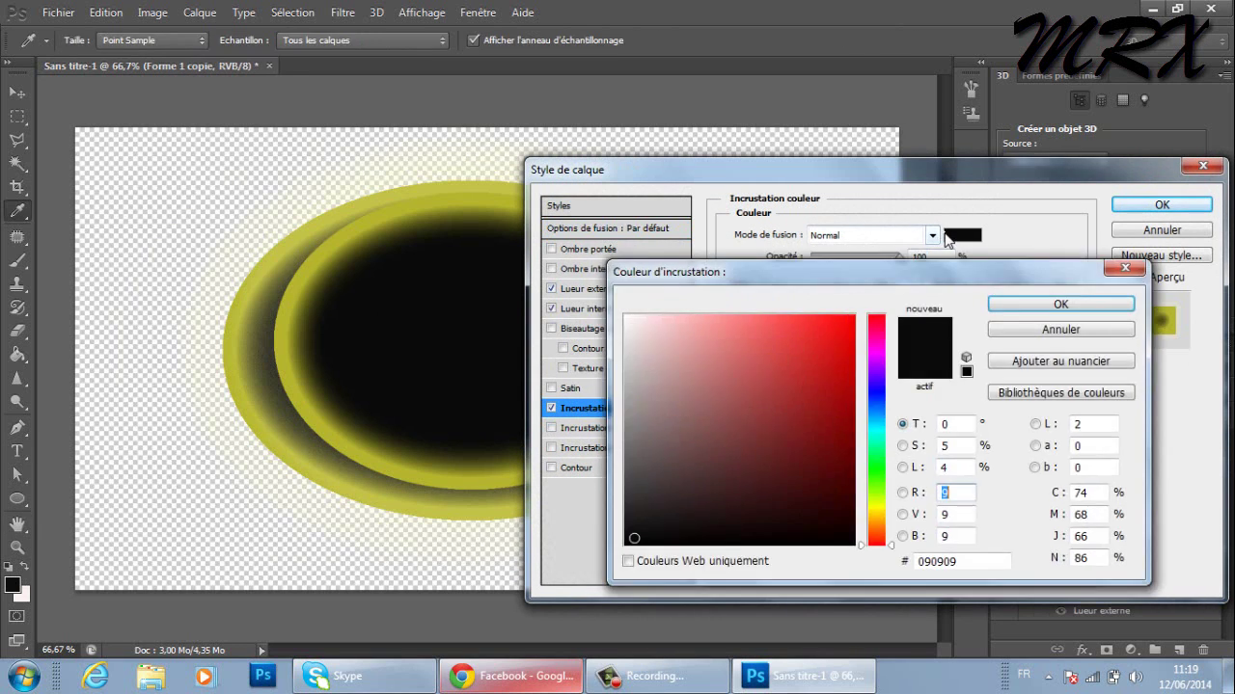
left_click(683, 468)
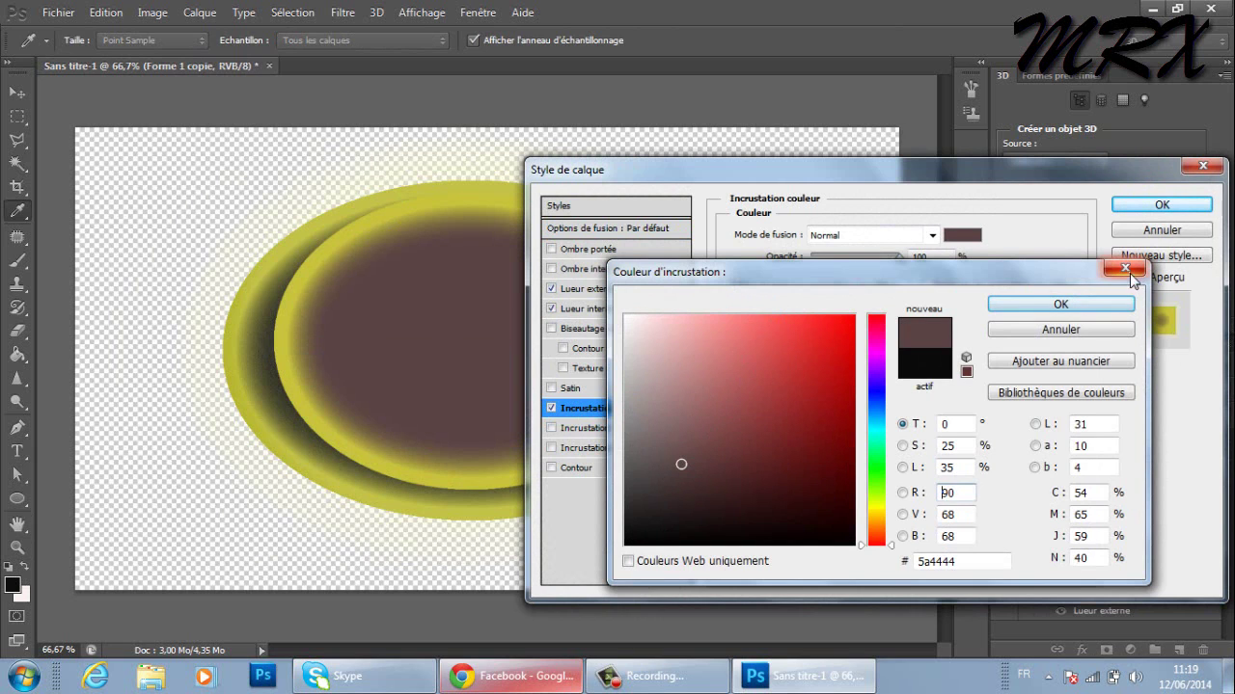
left_click(1060, 304)
left_click(1158, 206)
key("t")
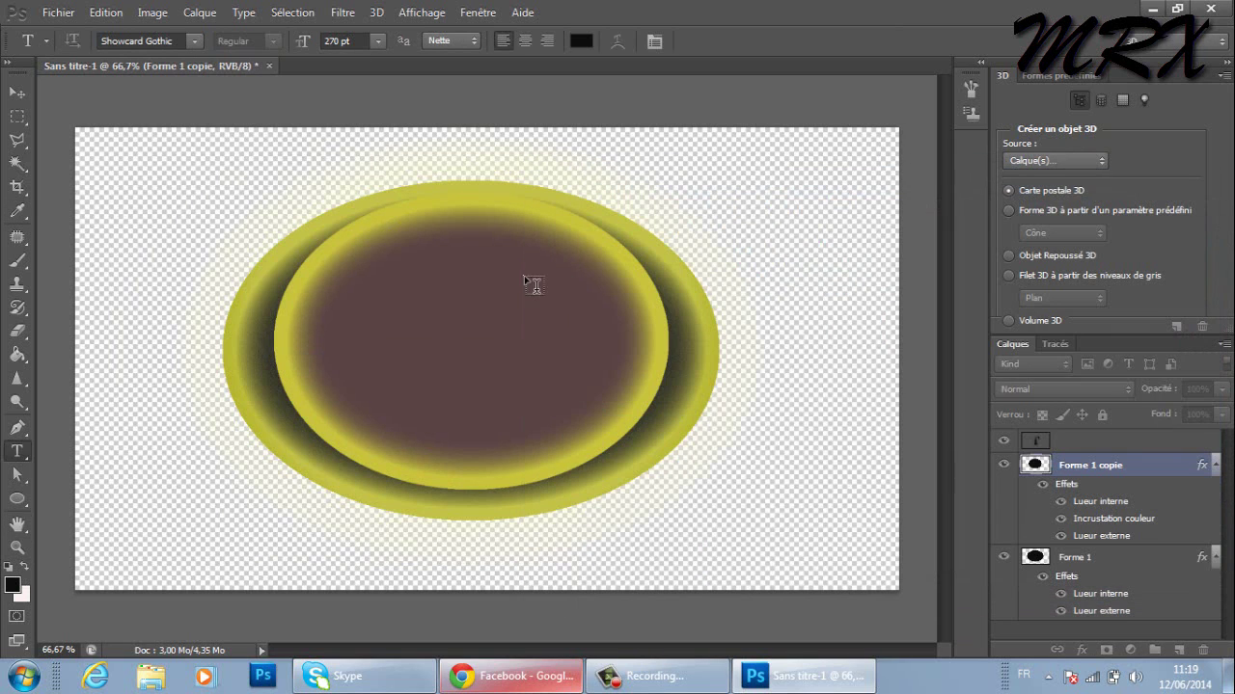
double_click(1123, 442)
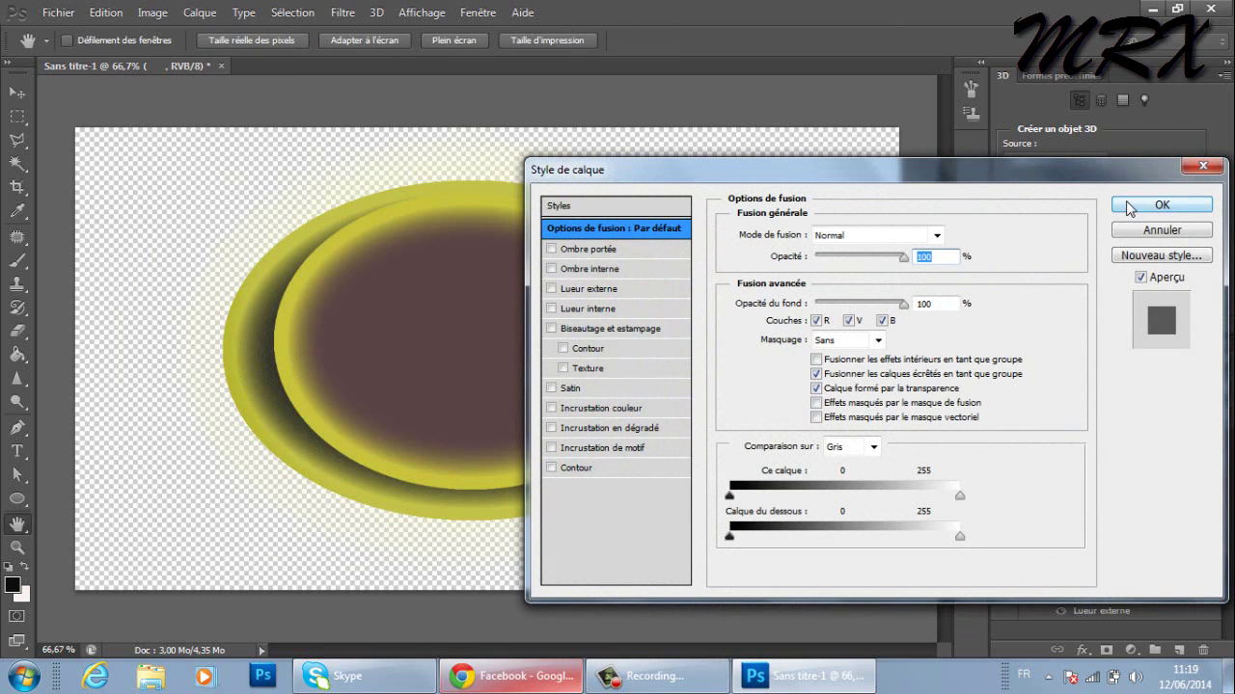
left_click(1130, 205)
Type 'MR' over 'XX' on two lines above the inner ellipse and commit the text.
left_click(403, 286)
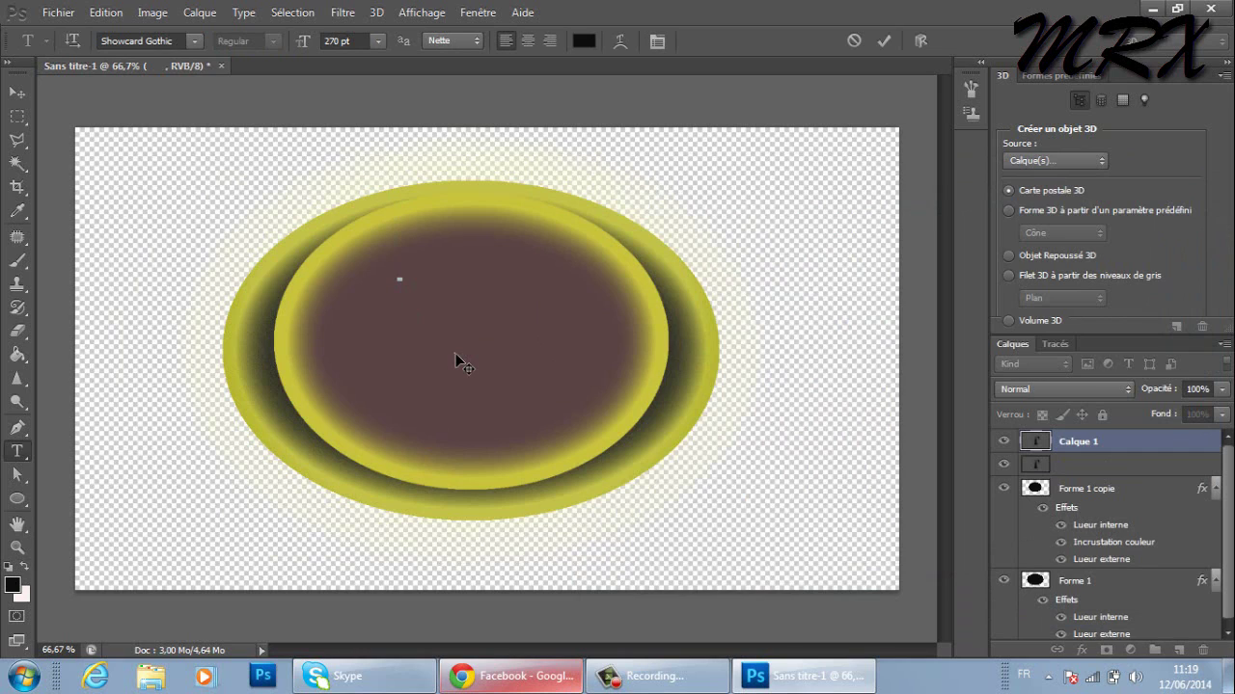
type("MR")
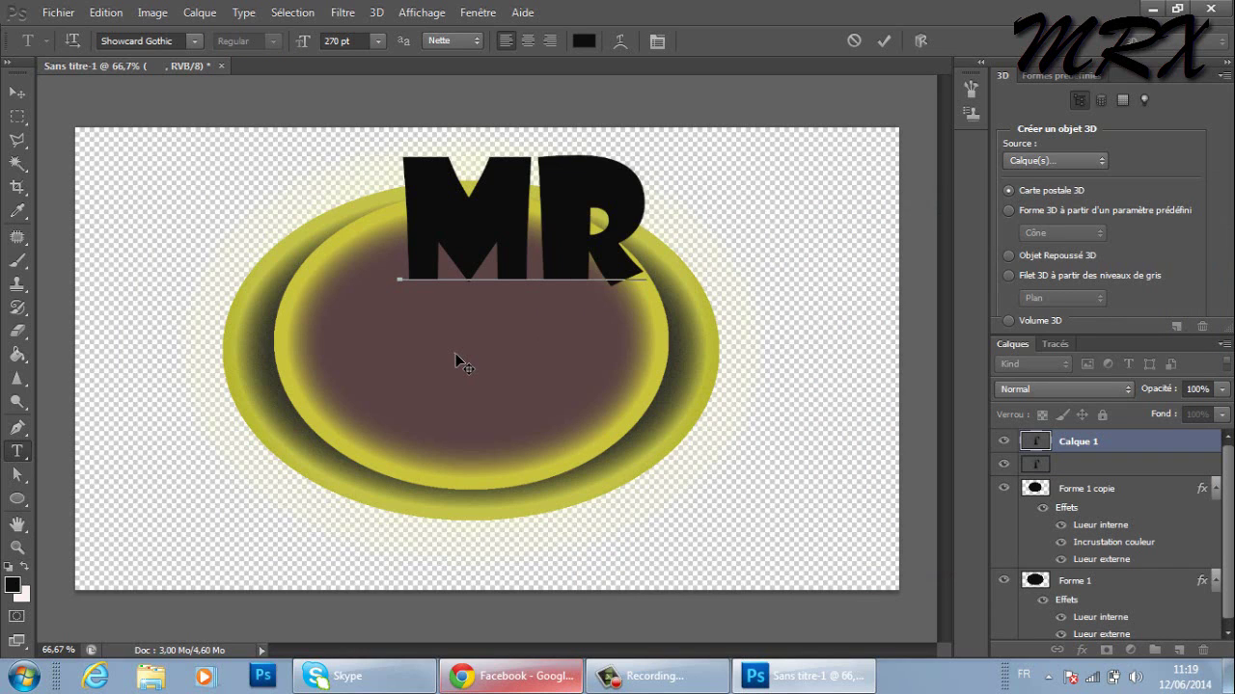
key("Return")
type("X")
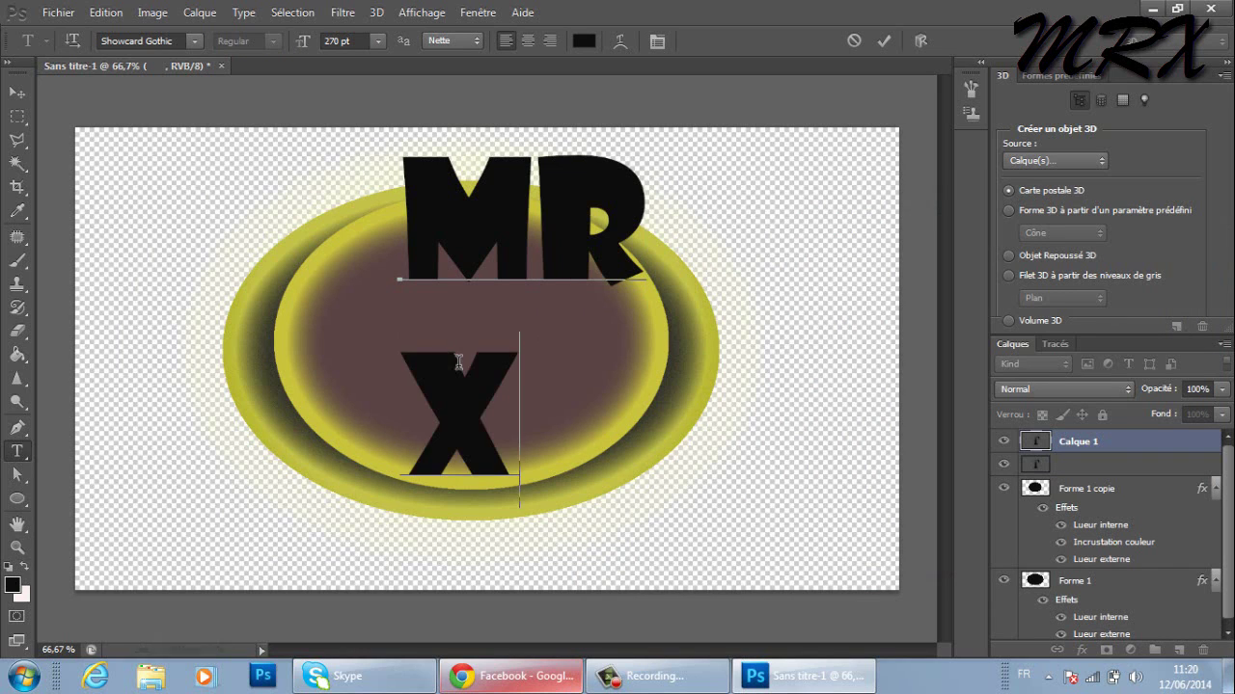
type("X")
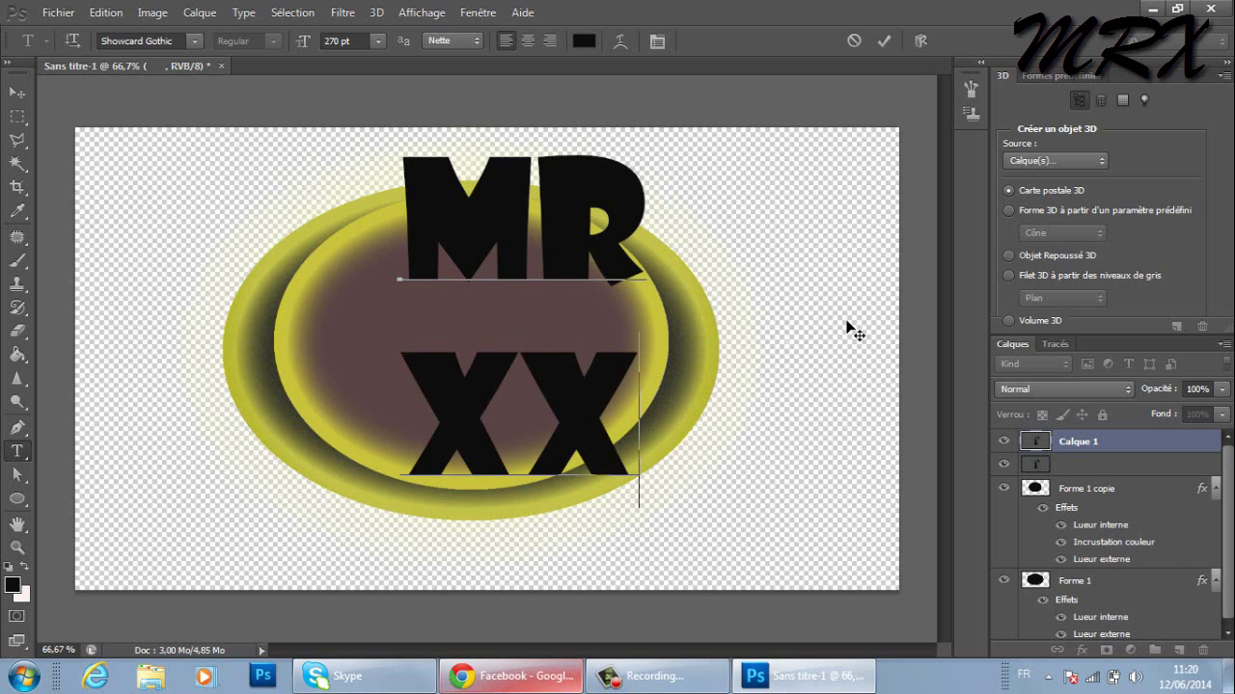
left_click(883, 40)
left_click(566, 243)
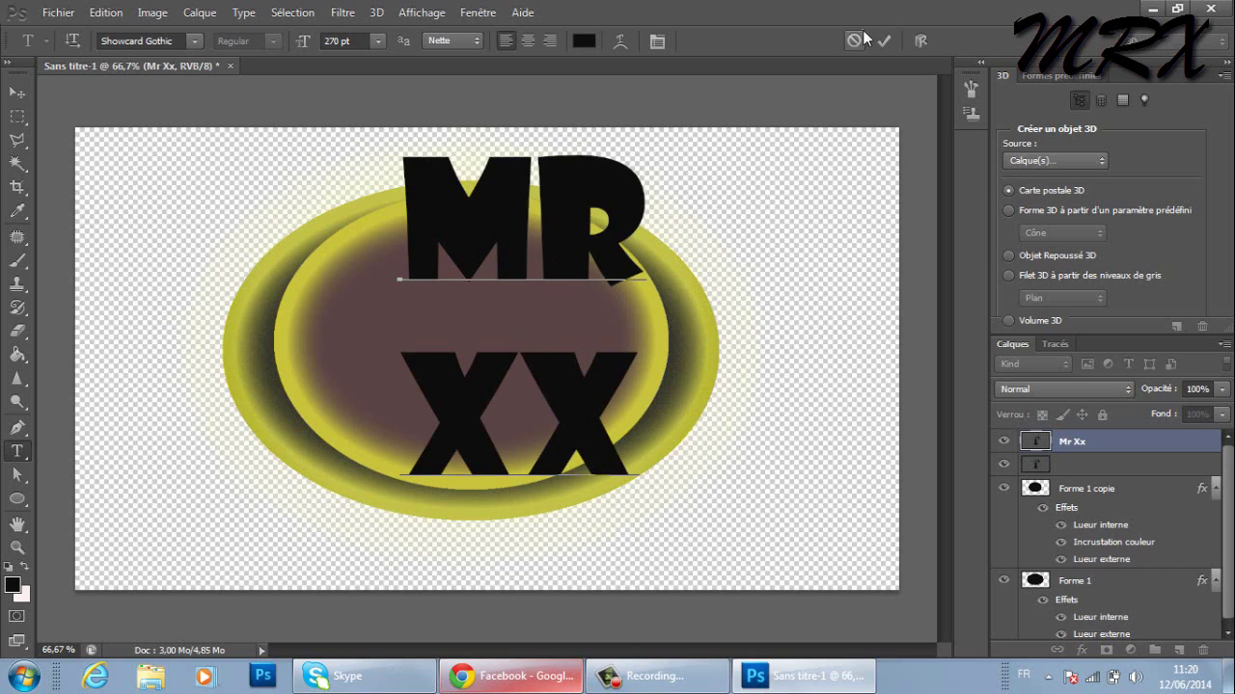
left_click(884, 40)
left_click(7, 89)
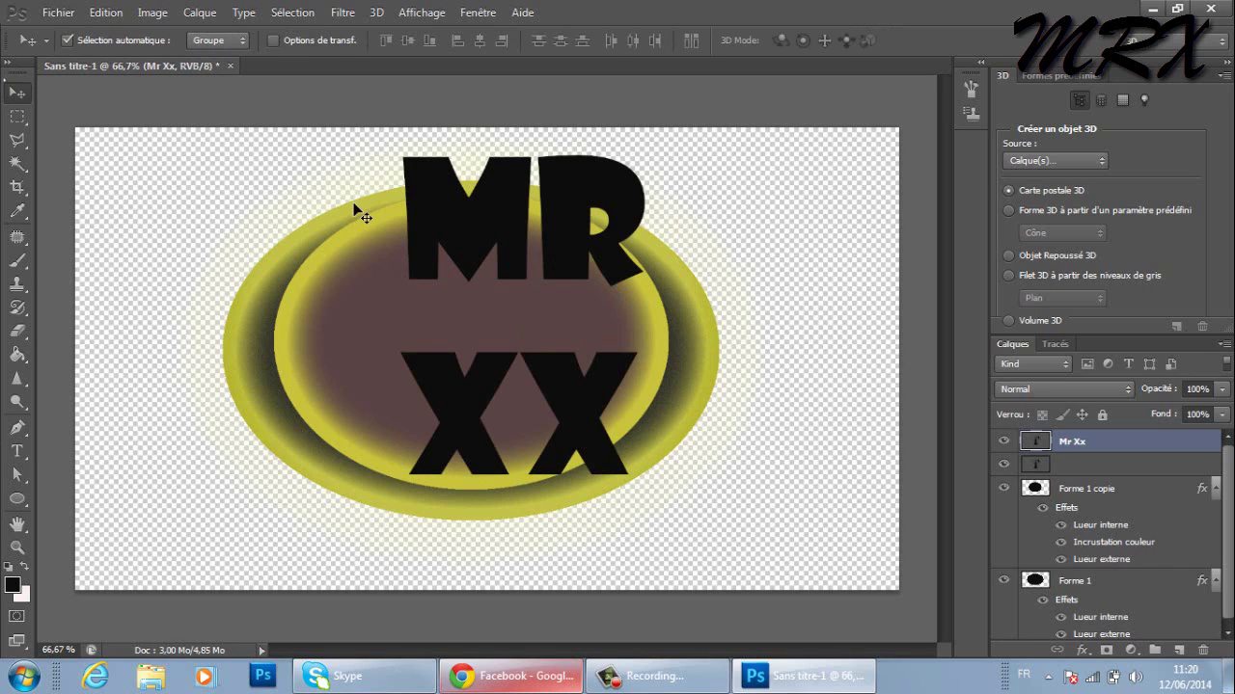
Nudge the MR XX text left and down, then start File > Save As.
left_click_drag(465, 231, 429, 256)
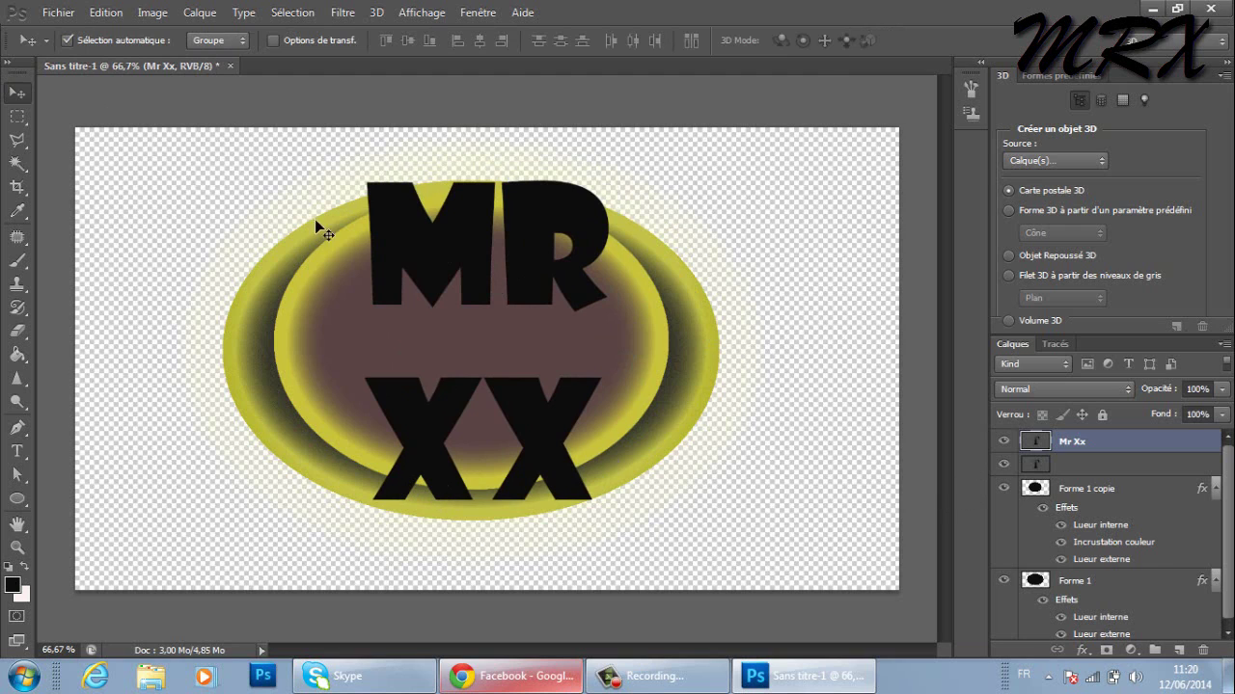
left_click(50, 13)
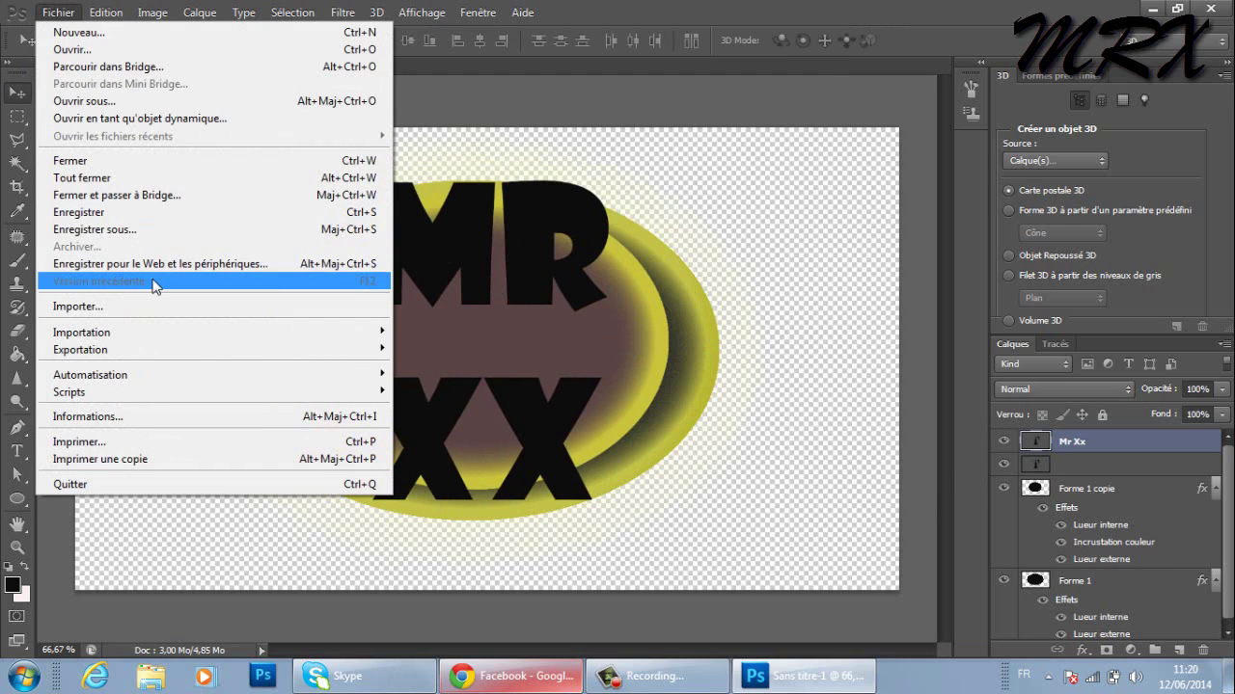
left_click(142, 229)
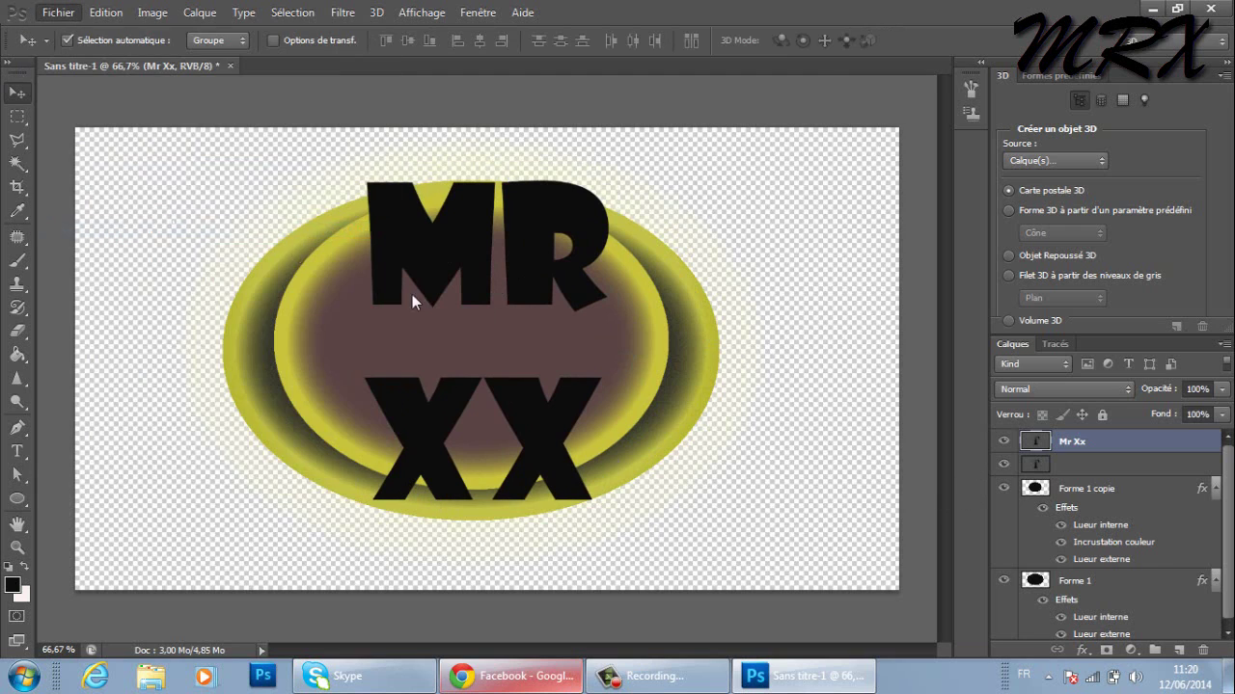
left_click(823, 431)
left_click(714, 675)
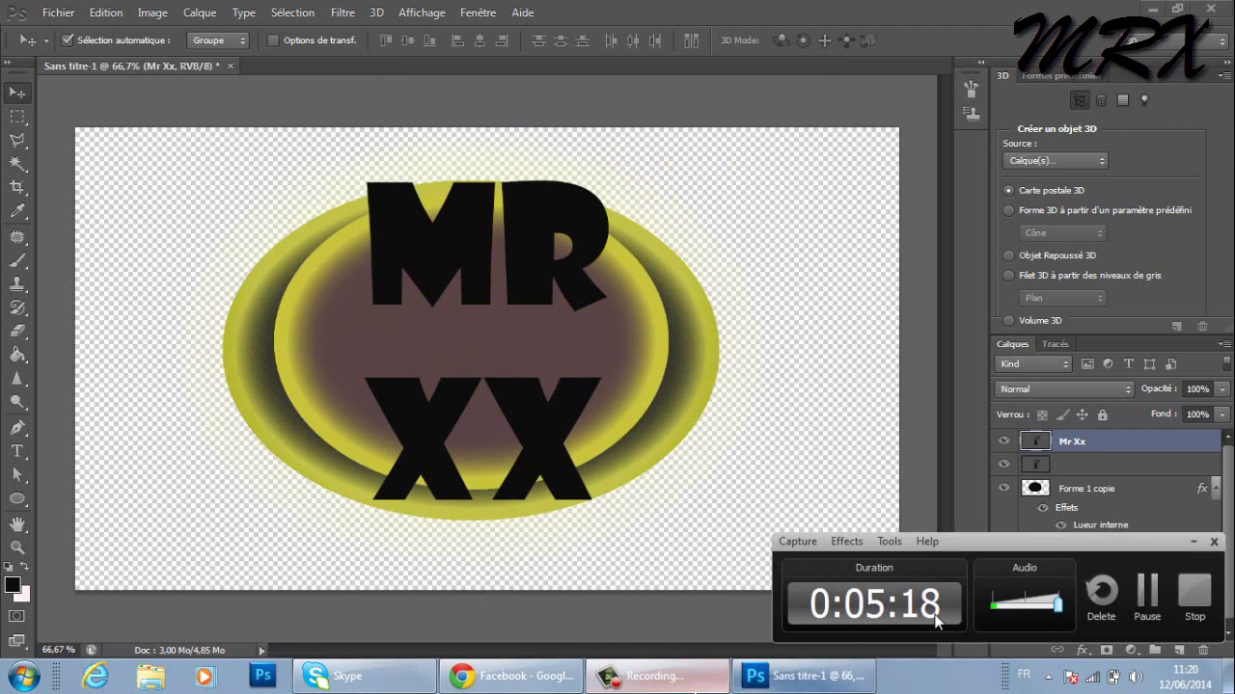